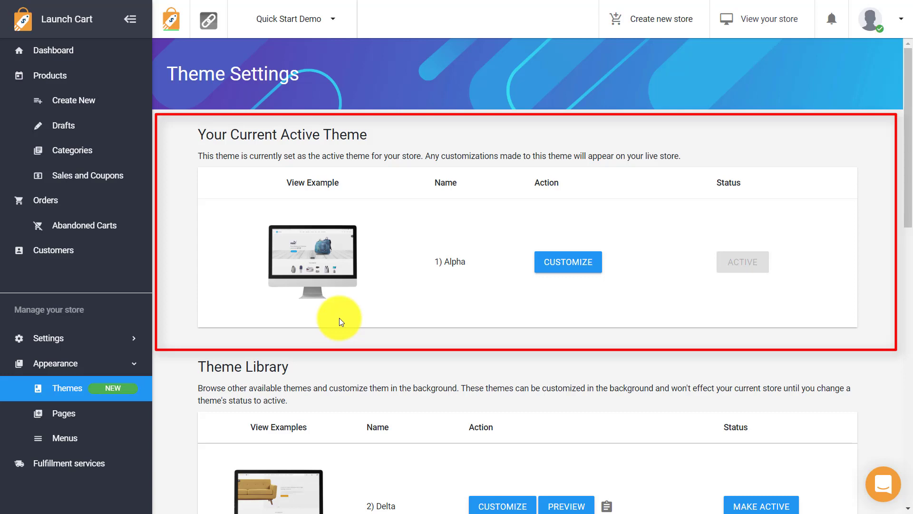
# Open the Alpha theme's live example storefront from its thumbnail
pyautogui.moveTo(905, 105); pyautogui.dragTo(906, 230)
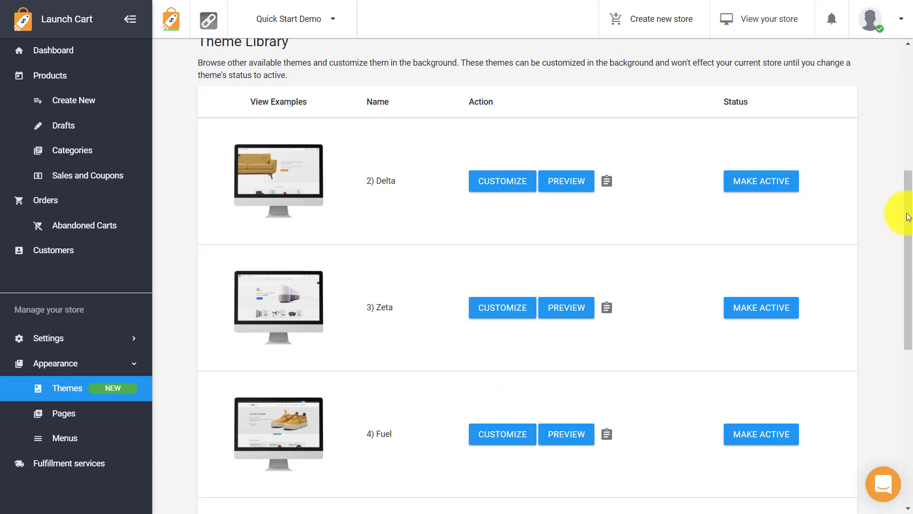
pyautogui.moveTo(907, 189); pyautogui.dragTo(896, 19)
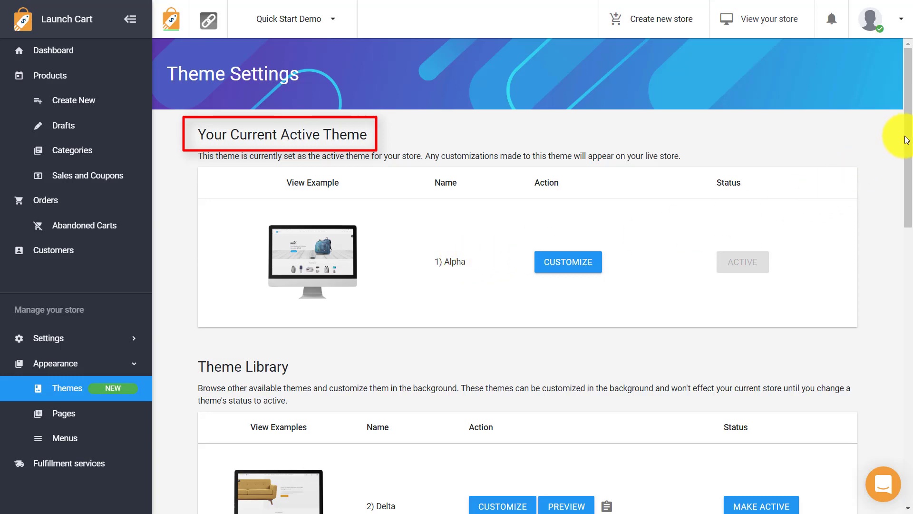
pyautogui.moveTo(908, 138); pyautogui.dragTo(908, 203)
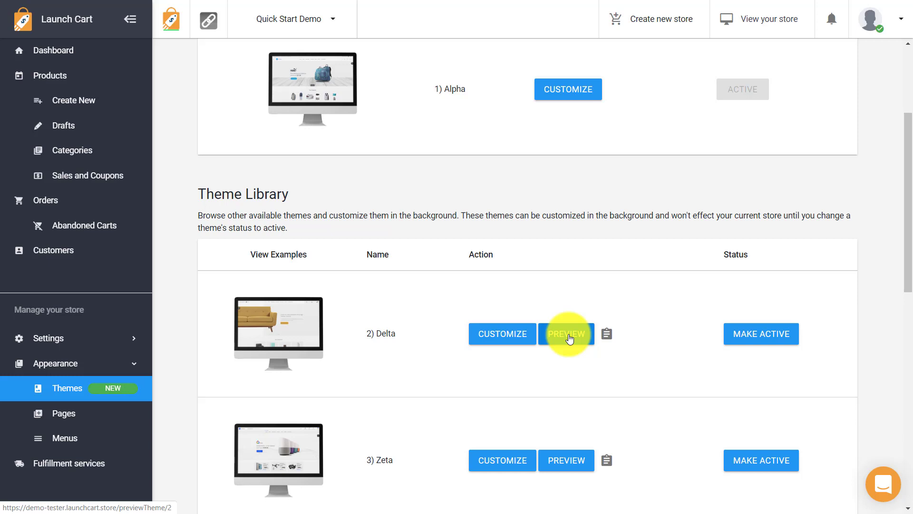
pyautogui.moveTo(292, 336)
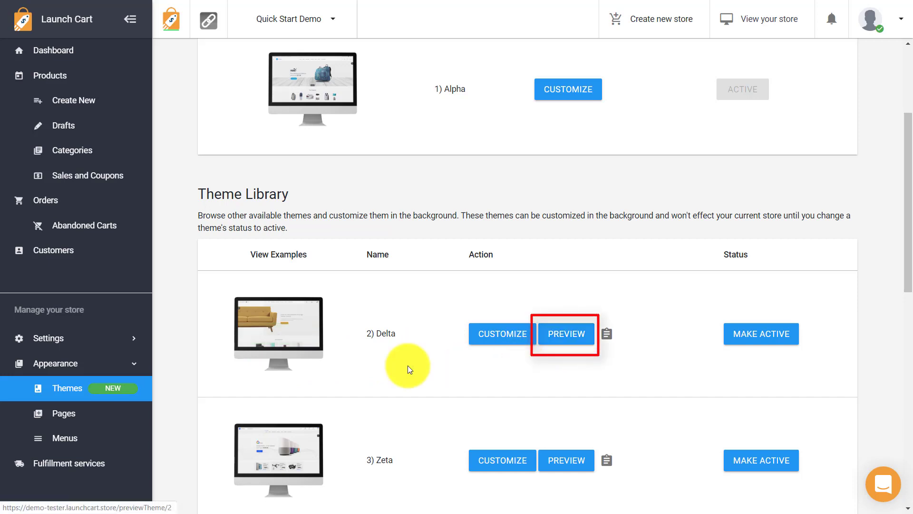
pyautogui.moveTo(256, 355)
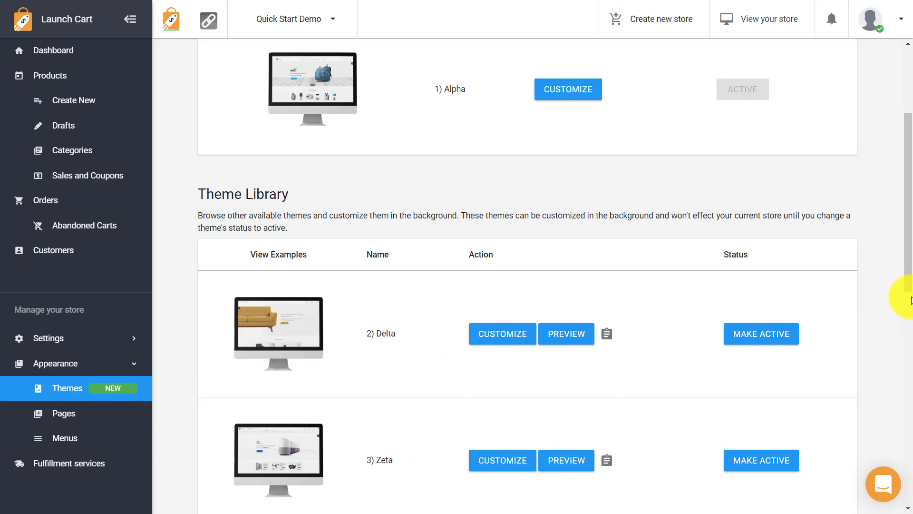
pyautogui.moveTo(902, 265); pyautogui.dragTo(908, 210)
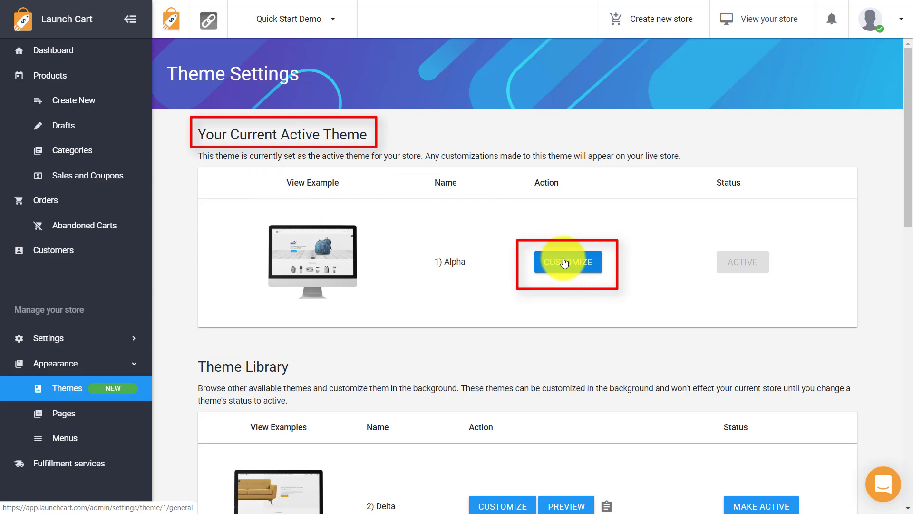
pyautogui.moveTo(342, 265)
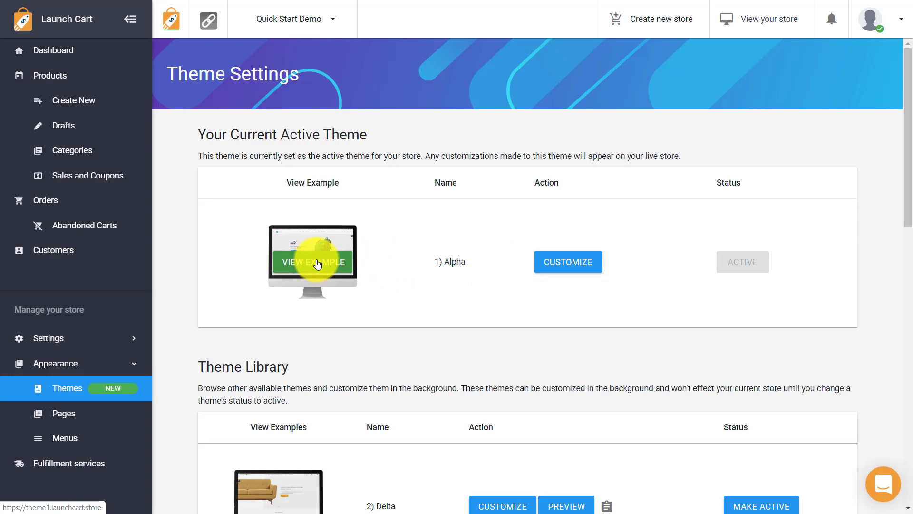
pyautogui.click(317, 263)
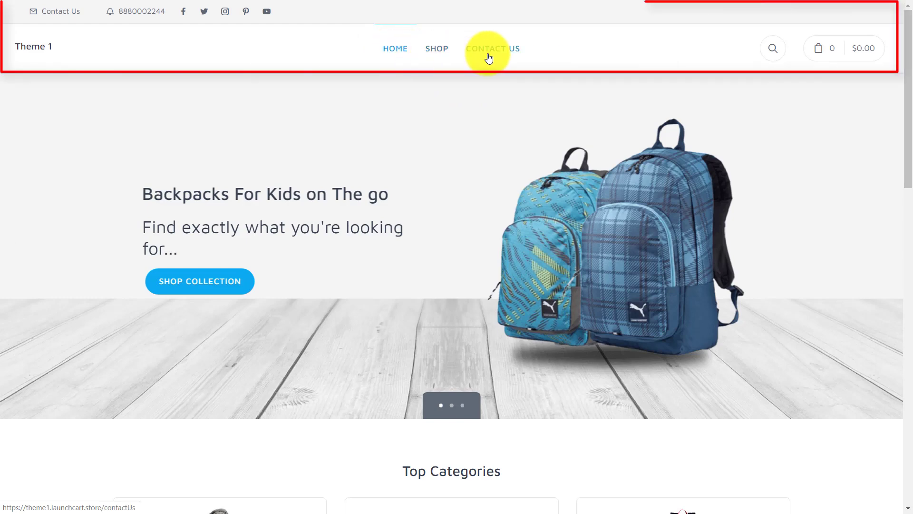
pyautogui.moveTo(906, 106); pyautogui.dragTo(908, 222)
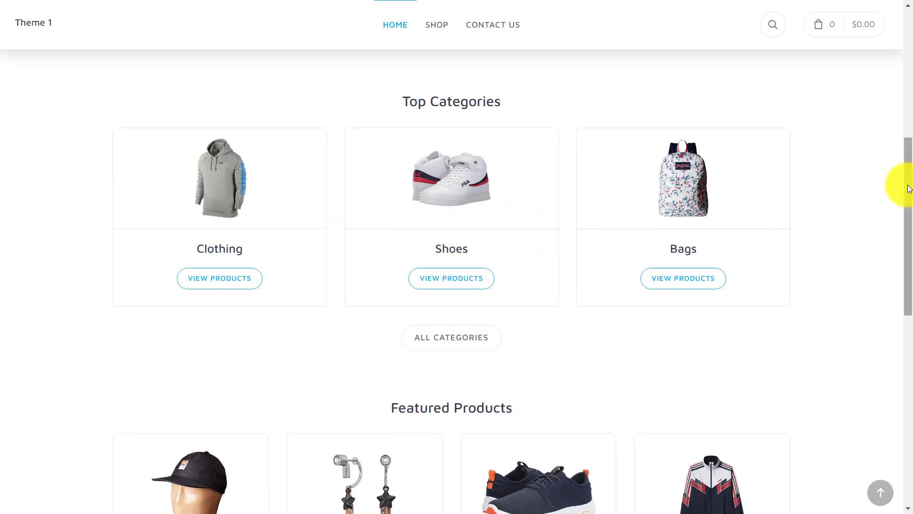
pyautogui.moveTo(909, 187); pyautogui.dragTo(907, 341)
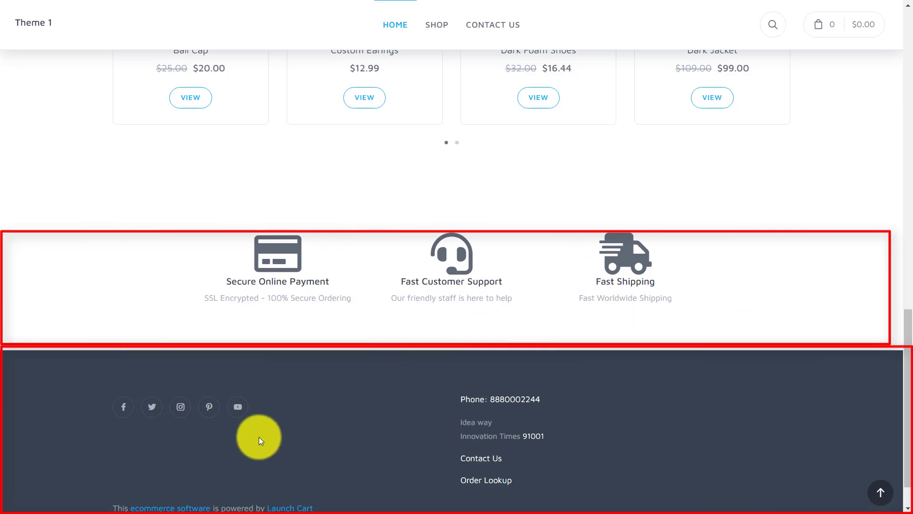
pyautogui.moveTo(906, 376); pyautogui.dragTo(906, 283)
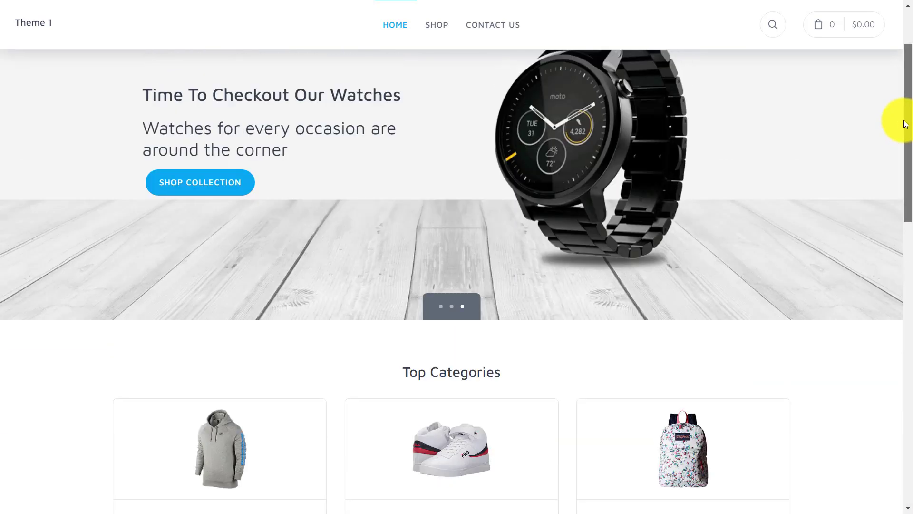
pyautogui.scroll(-3, 906, 200)
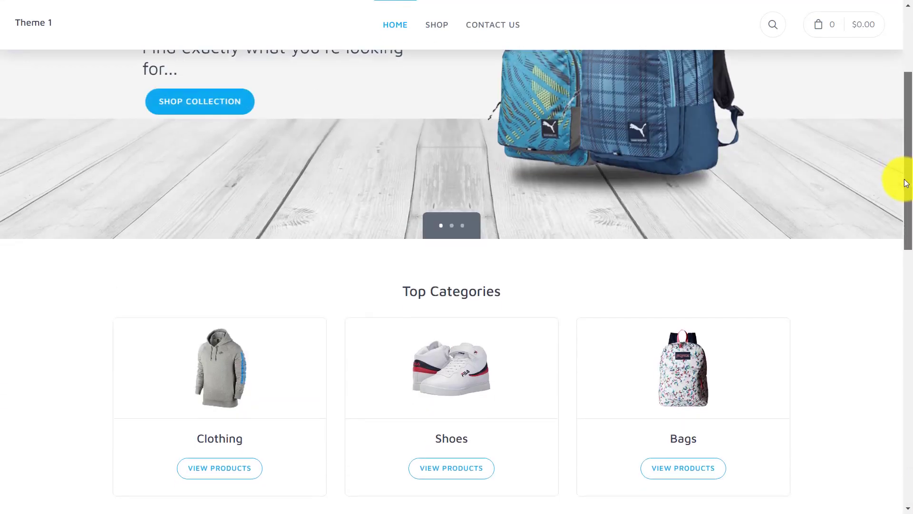
# Add the Ball Cap from the Clothing category to the cart, then close the storefront tab
pyautogui.click(226, 387)
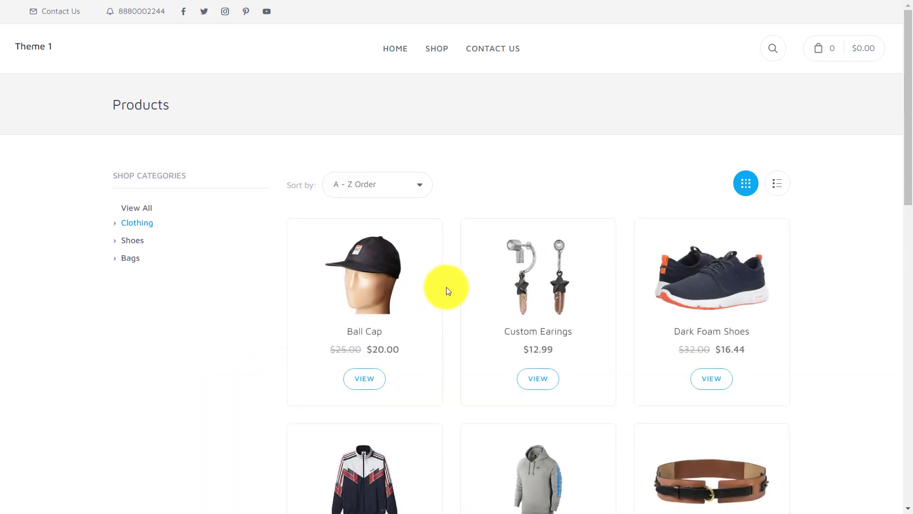
pyautogui.click(378, 283)
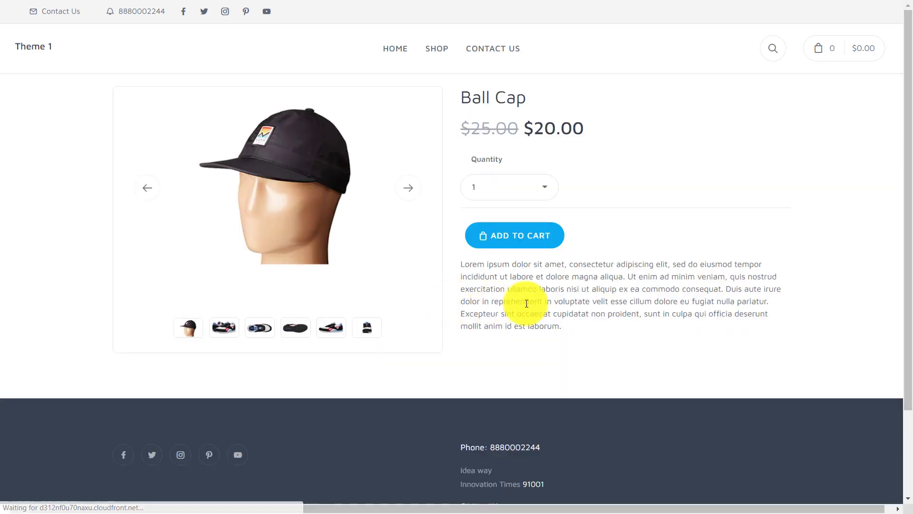
pyautogui.click(526, 244)
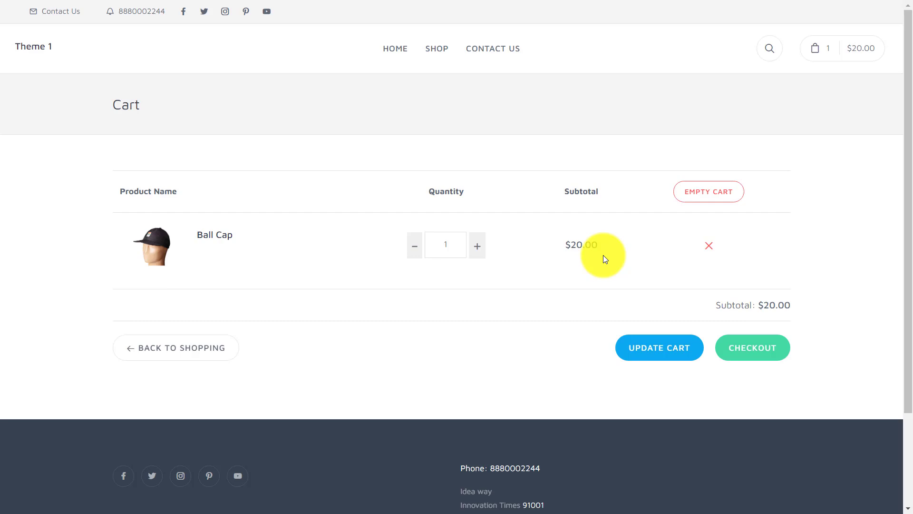
pyautogui.hotkey('ctrl', 'w')
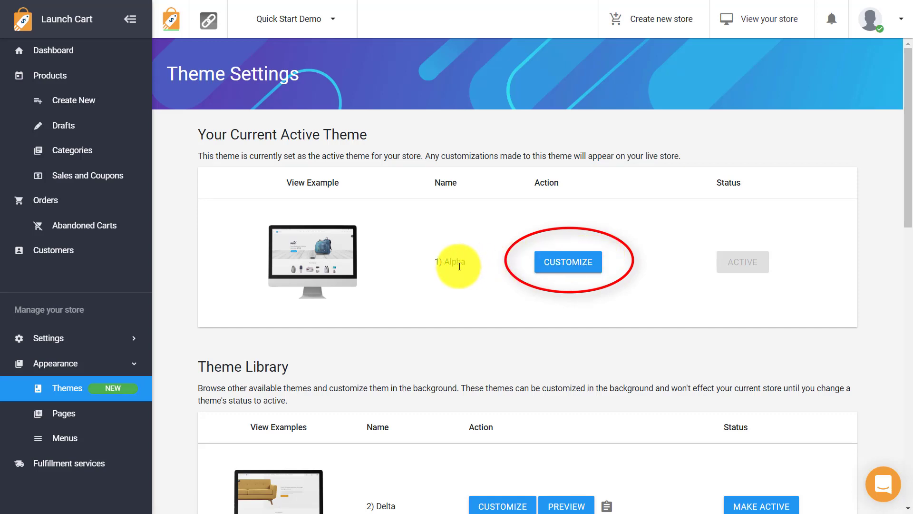
# Start customizing the Alpha theme and scroll down to its Header settings
pyautogui.click(560, 263)
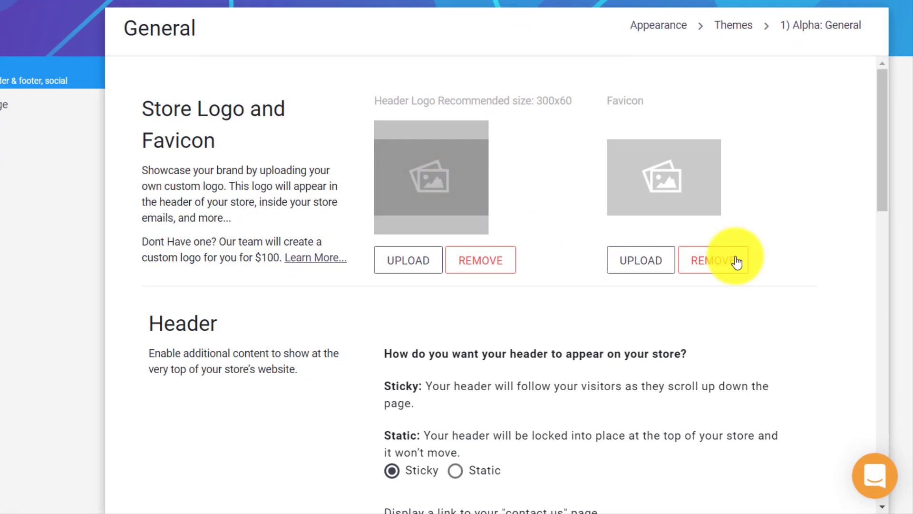
pyautogui.moveTo(880, 123); pyautogui.dragTo(880, 180)
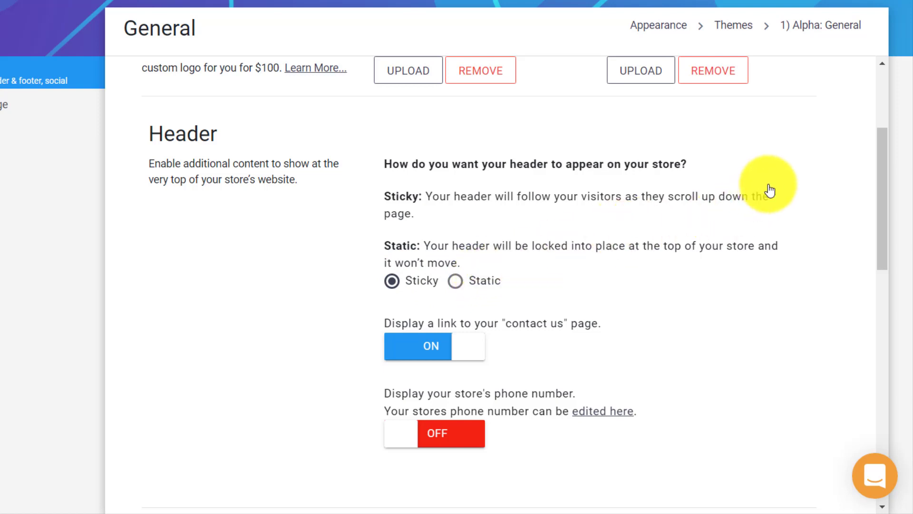
pyautogui.moveTo(884, 142); pyautogui.dragTo(885, 156)
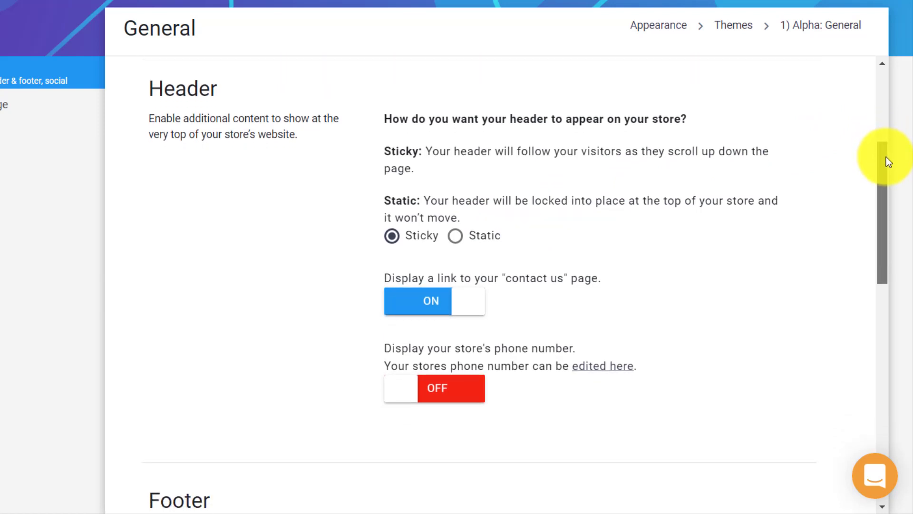
pyautogui.moveTo(886, 157); pyautogui.dragTo(887, 170)
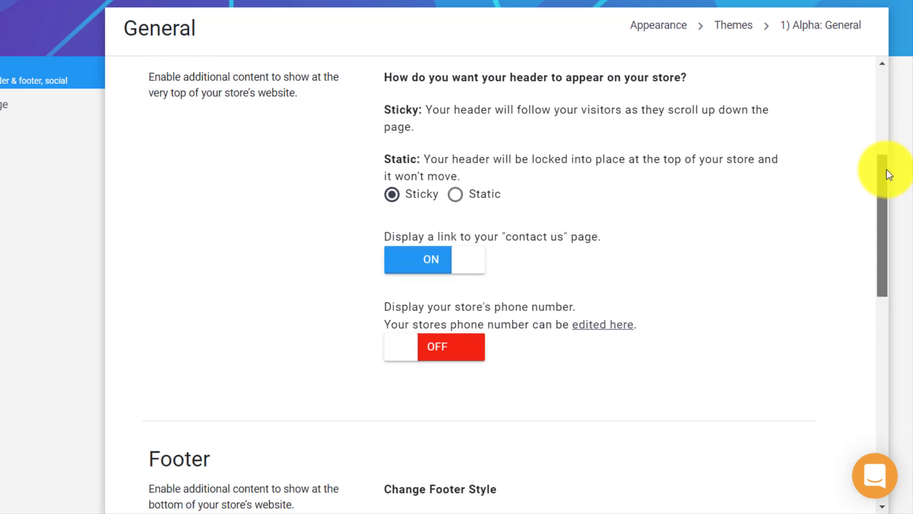
pyautogui.moveTo(886, 170); pyautogui.dragTo(883, 207)
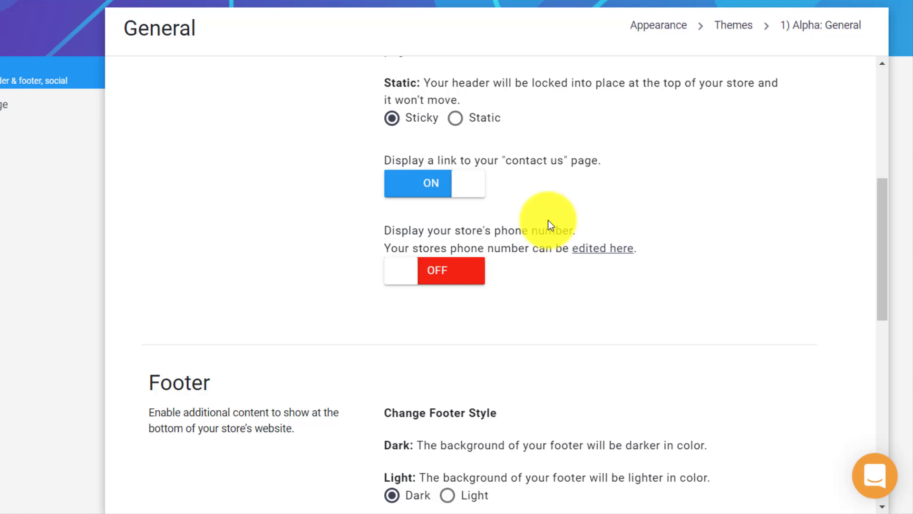
pyautogui.moveTo(876, 195); pyautogui.dragTo(877, 272)
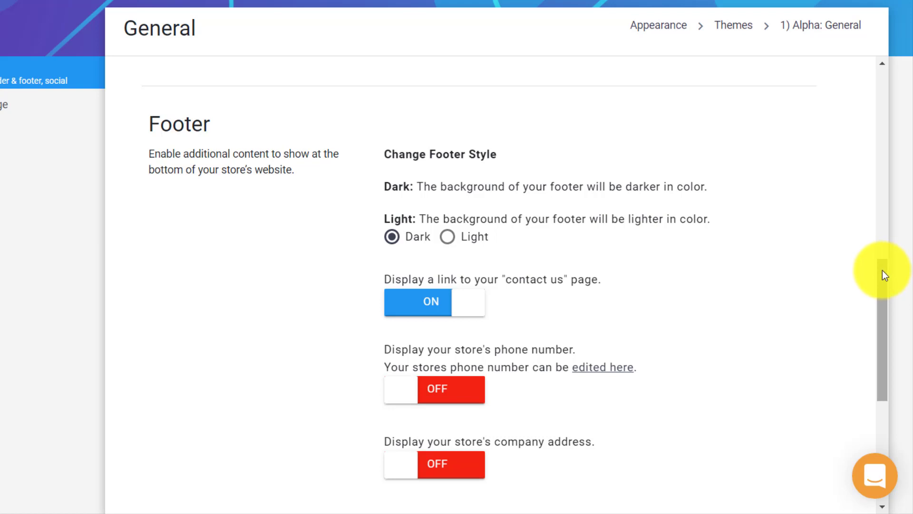
pyautogui.scroll(-1, 883, 273)
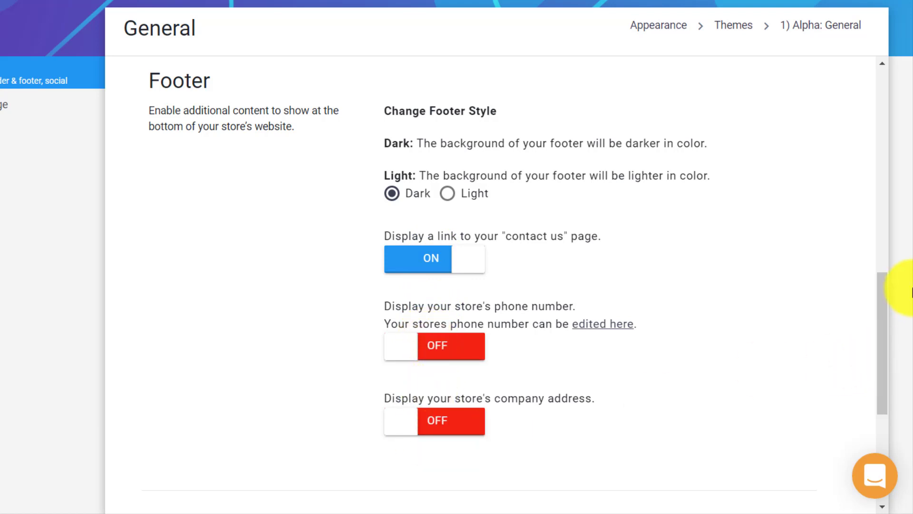
# Turn on the store's company address display and leave the phone number off
pyautogui.scroll(-1, 883, 305)
pyautogui.scroll(-1, 884, 325)
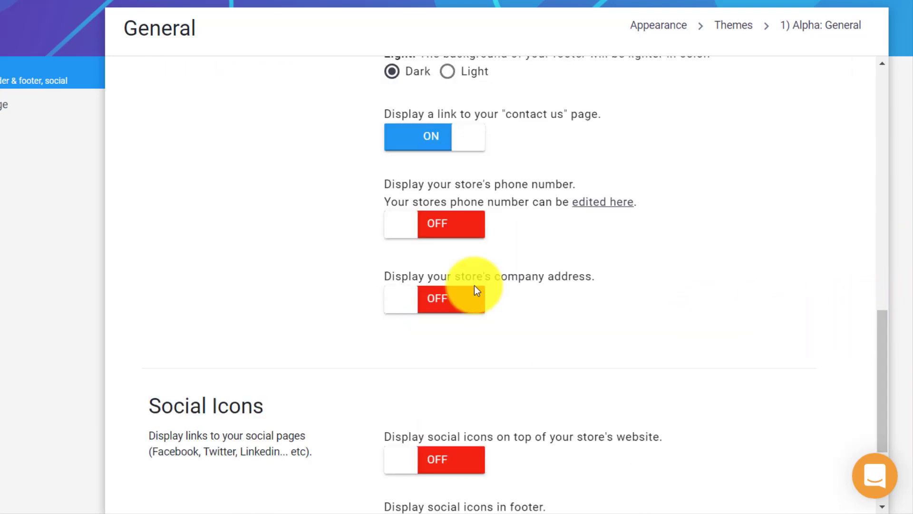
pyautogui.click(418, 238)
pyautogui.click(419, 239)
pyautogui.click(429, 298)
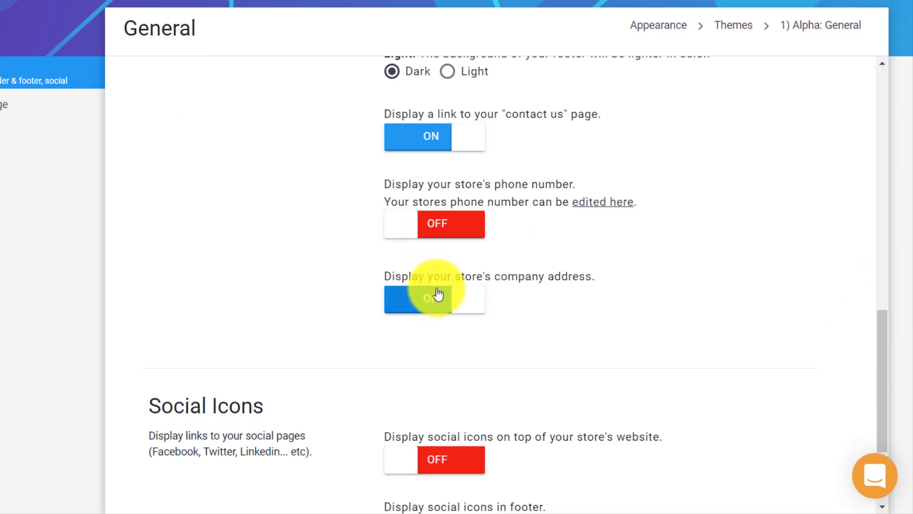
pyautogui.click(437, 233)
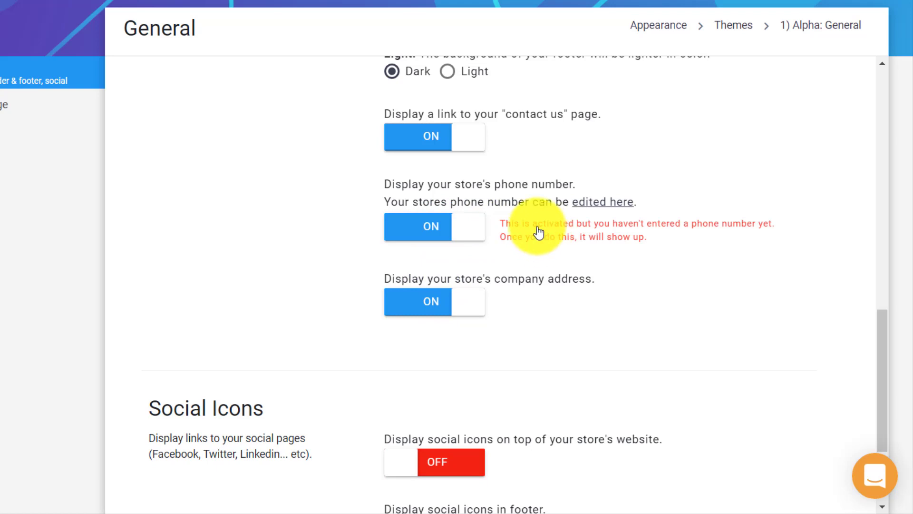
pyautogui.click(451, 235)
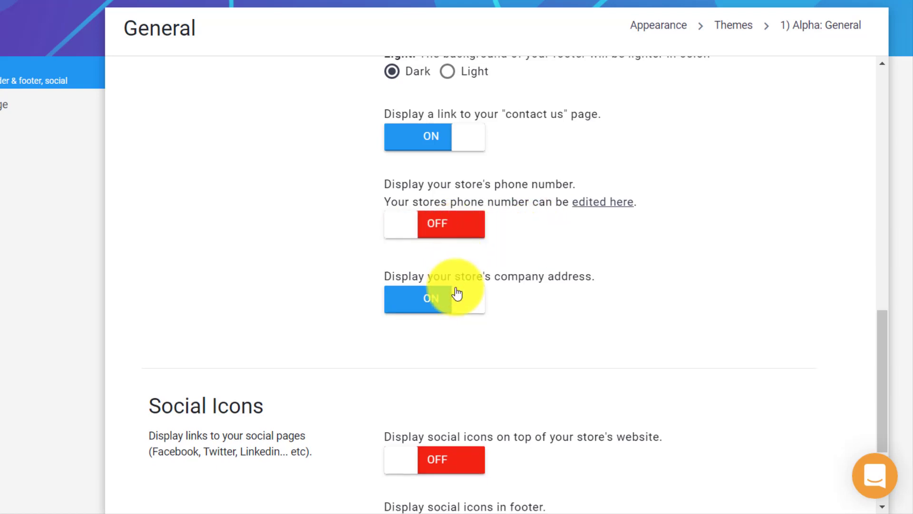
# Enable social icons both at the top of the site and in the footer
pyautogui.moveTo(885, 328); pyautogui.dragTo(887, 396)
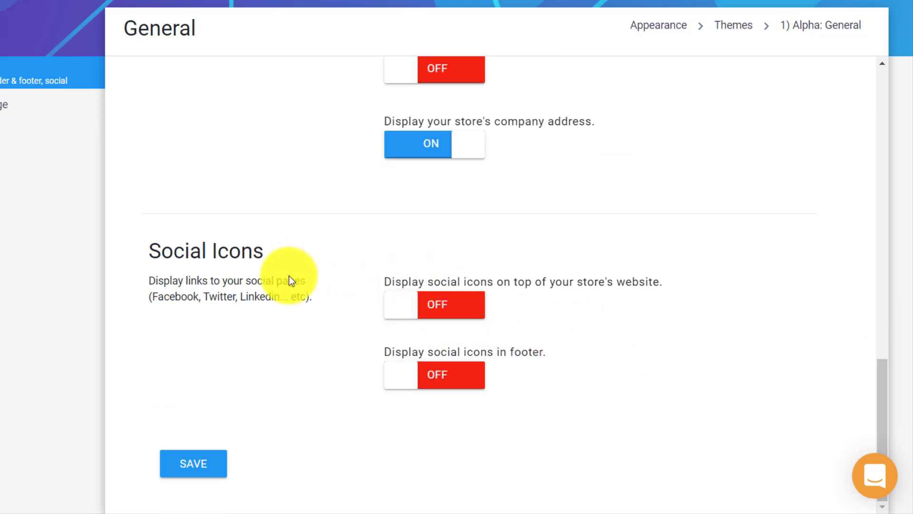
pyautogui.click(423, 312)
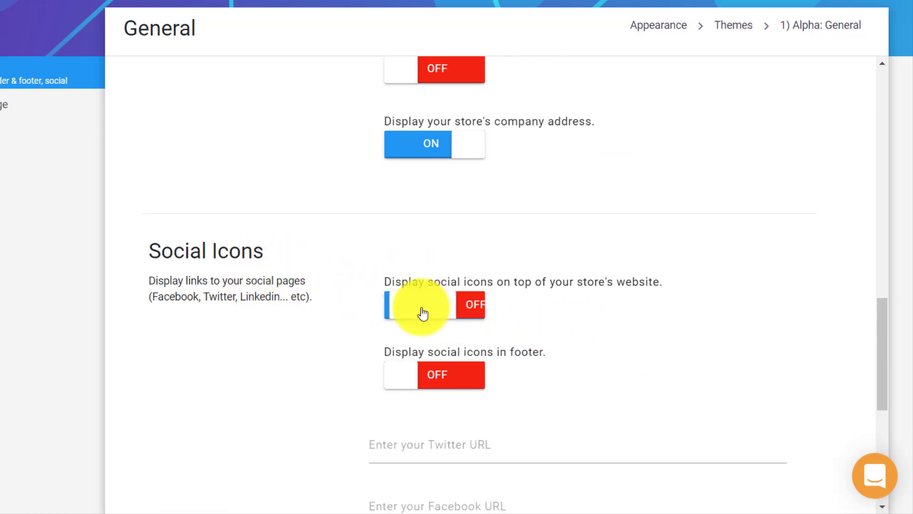
pyautogui.click(433, 374)
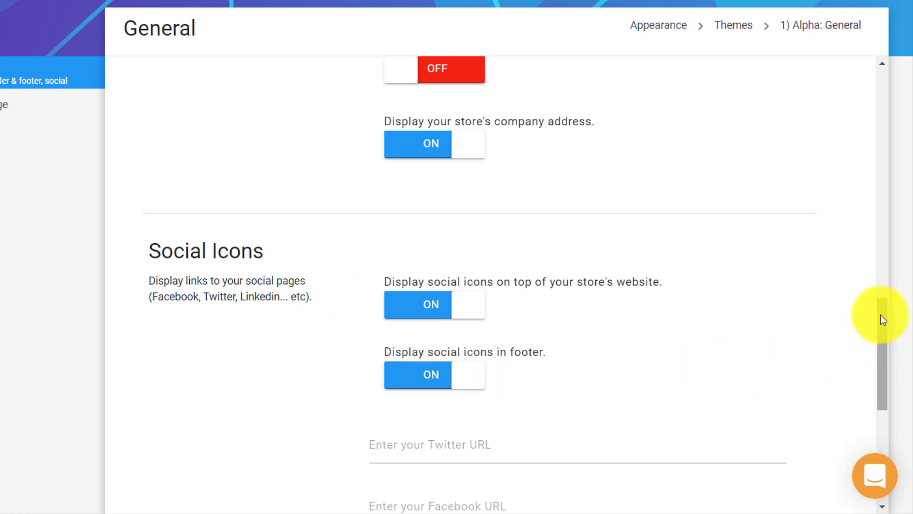
pyautogui.moveTo(880, 314); pyautogui.dragTo(882, 359)
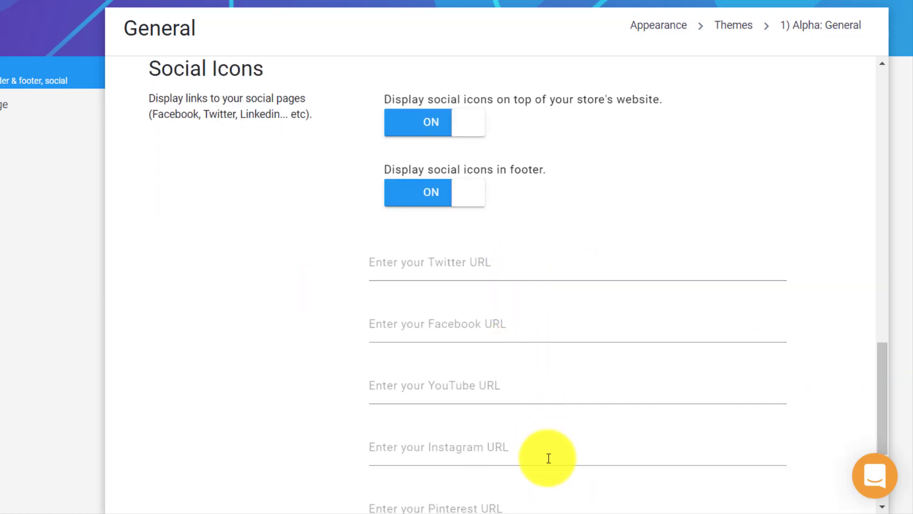
pyautogui.moveTo(879, 381); pyautogui.dragTo(862, 73)
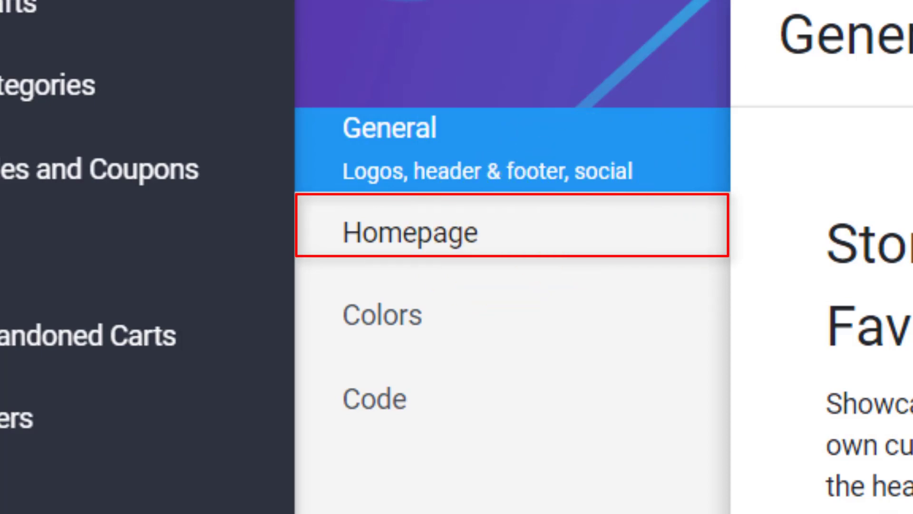
# Go to the Homepage section of the Alpha theme editor
pyautogui.click(559, 246)
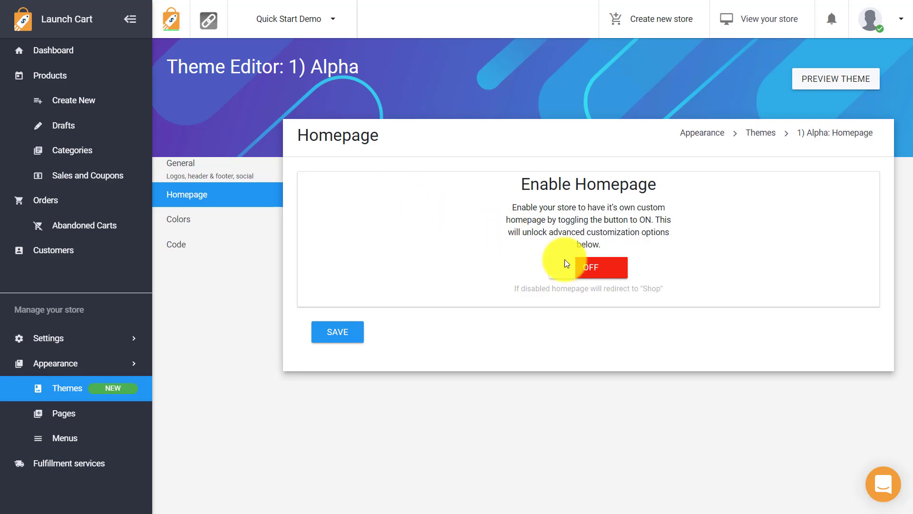
# Enable the custom homepage and Show Slider, and start adding a slider image
pyautogui.click(585, 275)
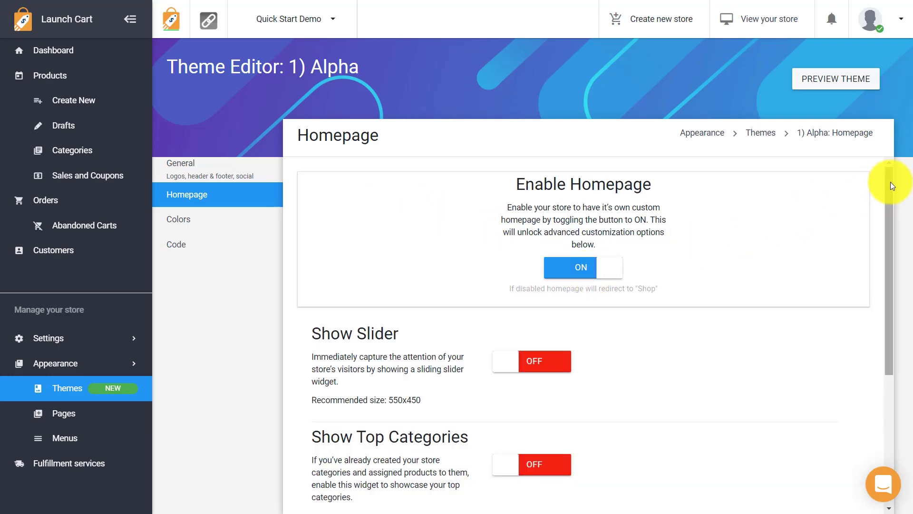
pyautogui.moveTo(890, 181); pyautogui.dragTo(887, 255)
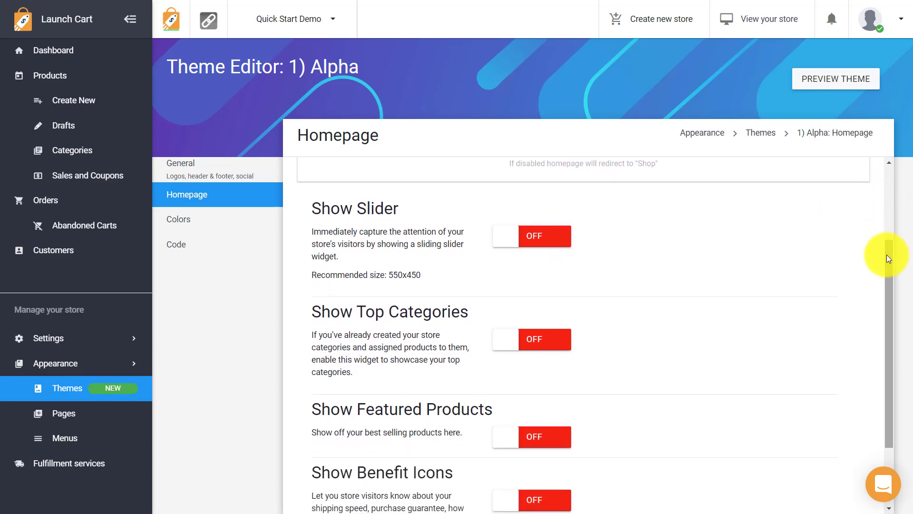
pyautogui.click(527, 243)
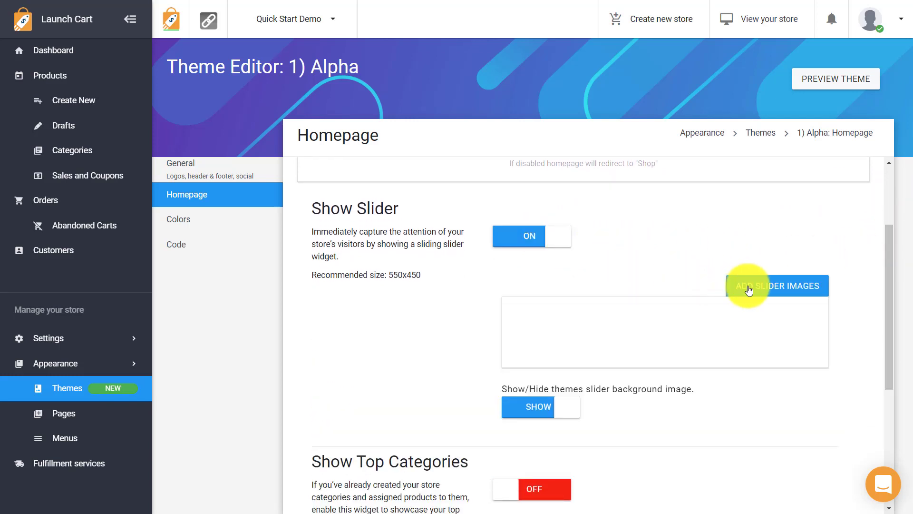
pyautogui.click(770, 287)
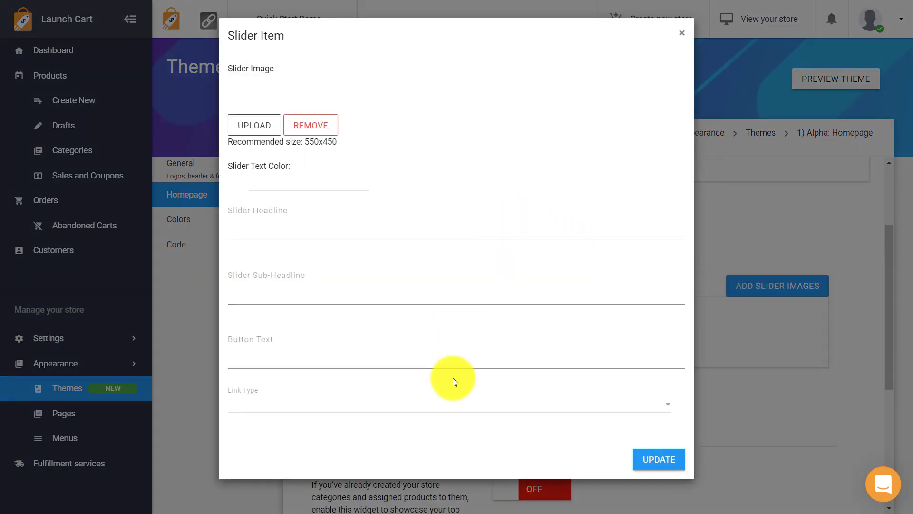
# Close the Slider Item form and turn on Top Categories, Featured Products and Benefit Icons
pyautogui.click(681, 37)
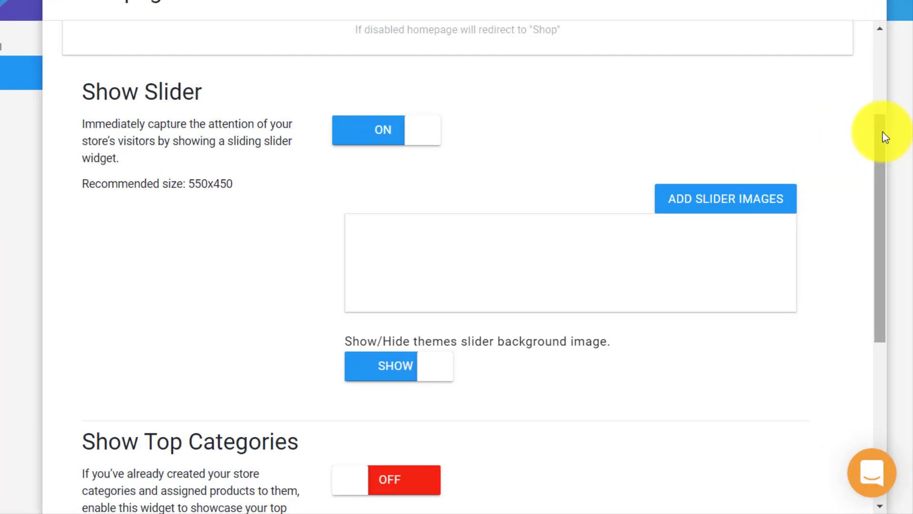
pyautogui.moveTo(884, 137); pyautogui.dragTo(876, 206)
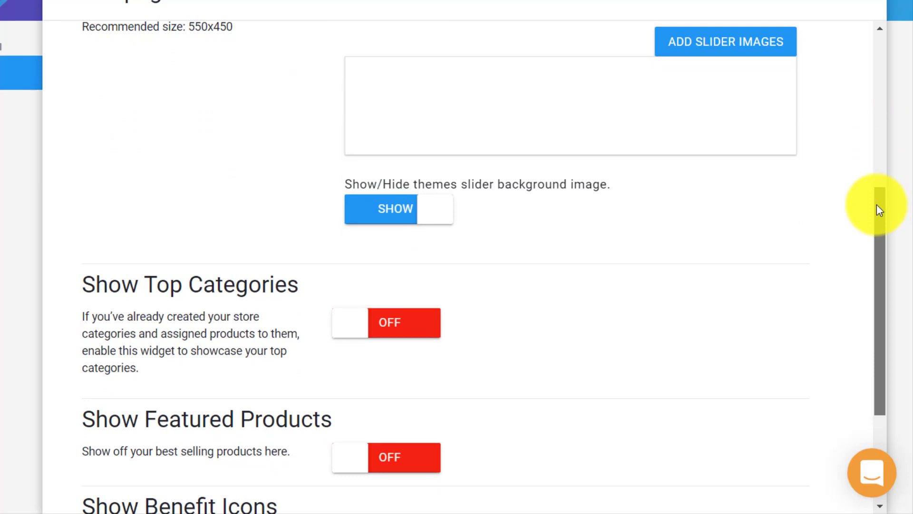
pyautogui.moveTo(879, 210); pyautogui.dragTo(871, 221)
pyautogui.click(373, 294)
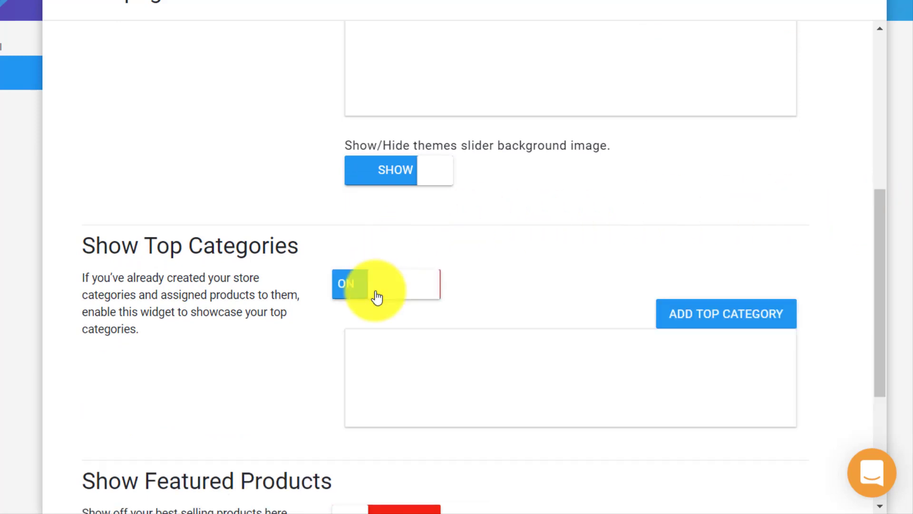
pyautogui.scroll(-3, 487, 280)
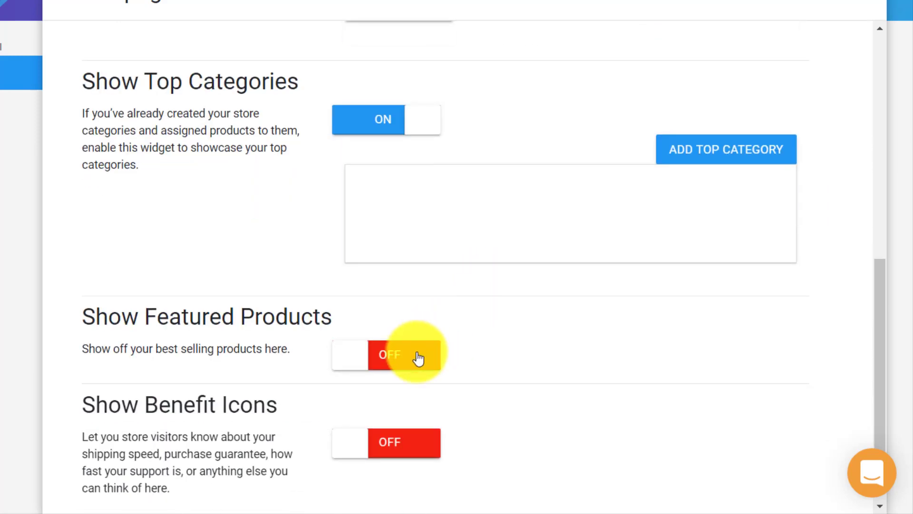
pyautogui.click(418, 353)
pyautogui.scroll(-3, 442, 285)
pyautogui.click(385, 387)
pyautogui.scroll(-2, 460, 324)
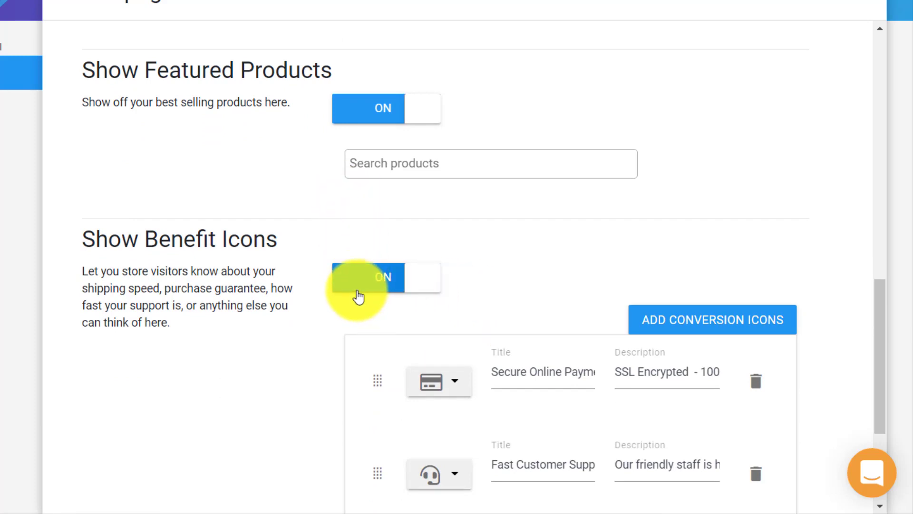
pyautogui.scroll(1, 357, 295)
pyautogui.scroll(1, 357, 292)
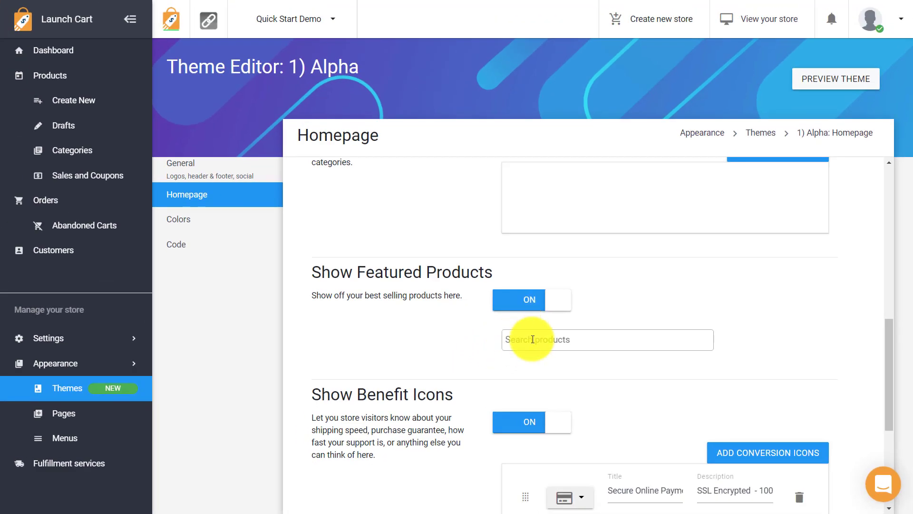
# Feature the T-Shirt and Backpack products on the homepage and save the widget settings
pyautogui.click(532, 339)
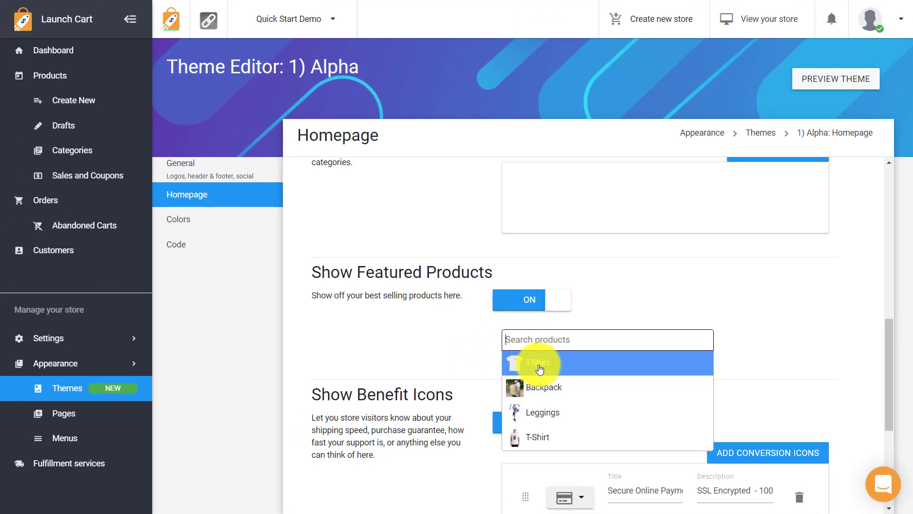
pyautogui.write('tes')
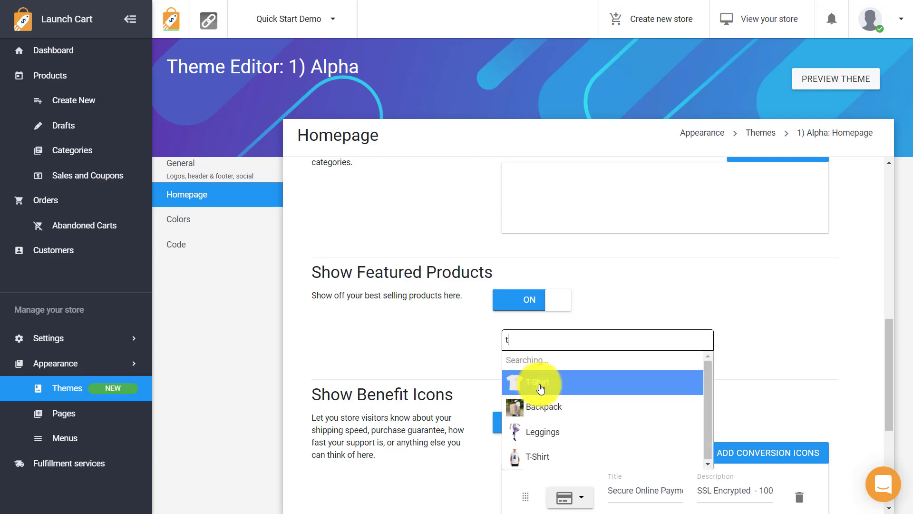
pyautogui.press('BackSpace')
pyautogui.press('BackSpace')
pyautogui.click(542, 387)
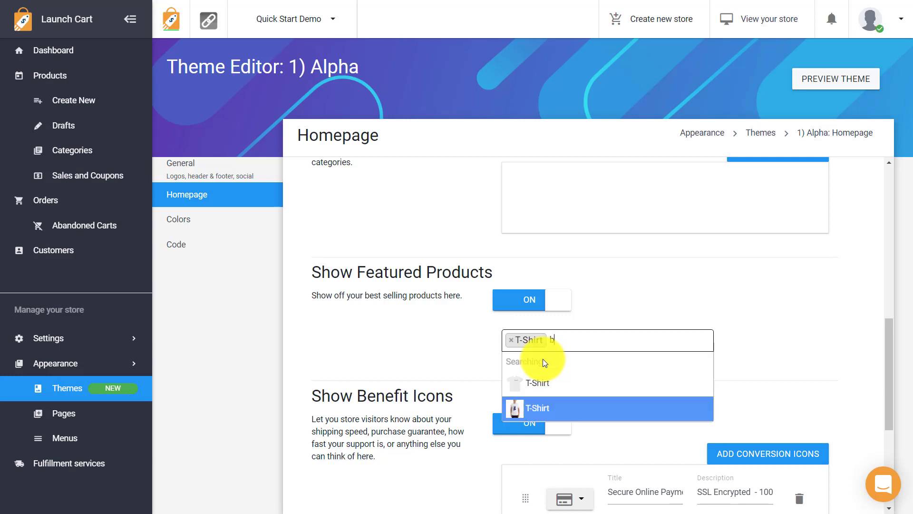
pyautogui.write('back')
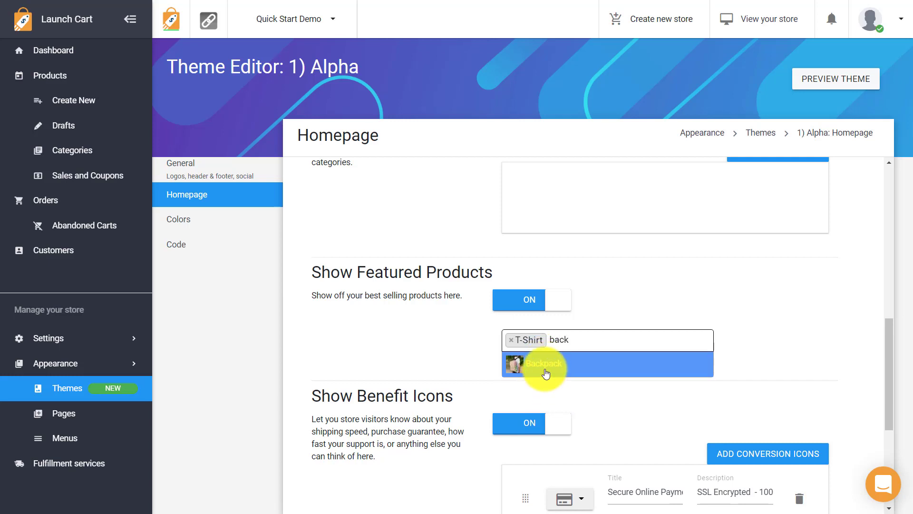
pyautogui.click(544, 370)
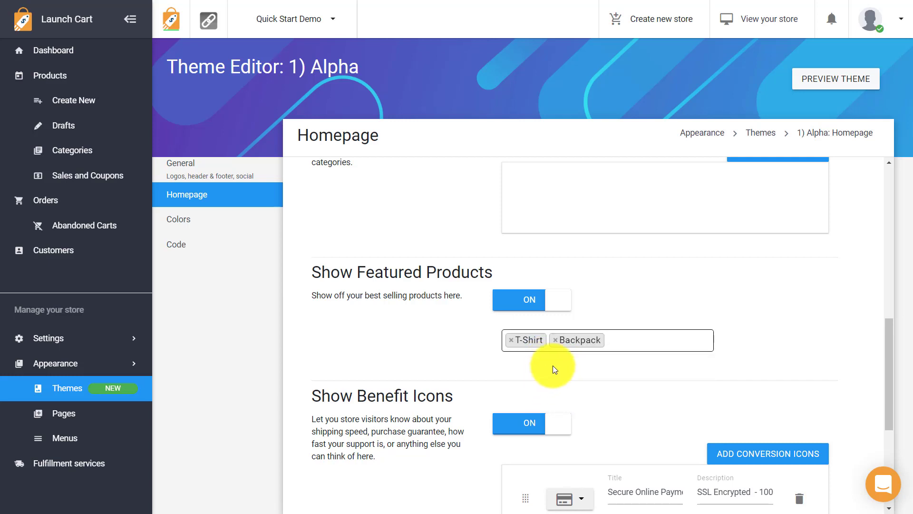
pyautogui.moveTo(886, 332); pyautogui.dragTo(877, 442)
pyautogui.click(351, 494)
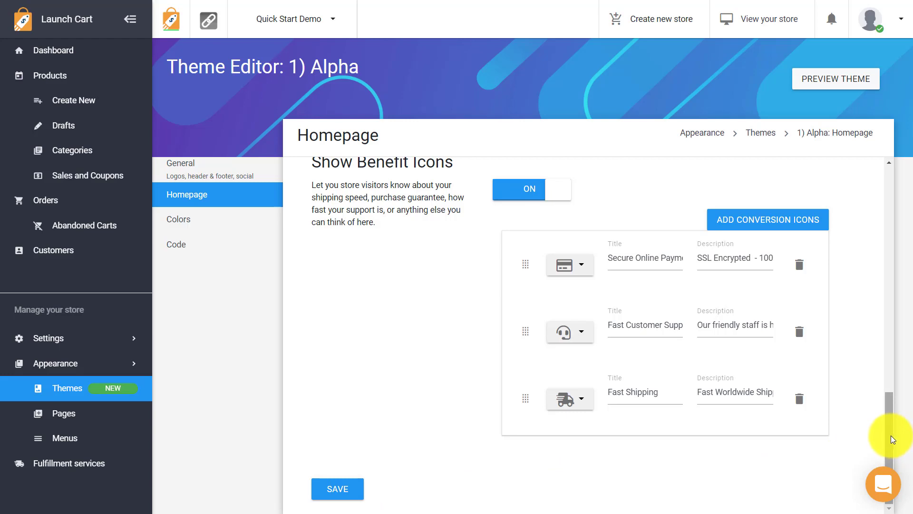
pyautogui.moveTo(890, 436); pyautogui.dragTo(870, 206)
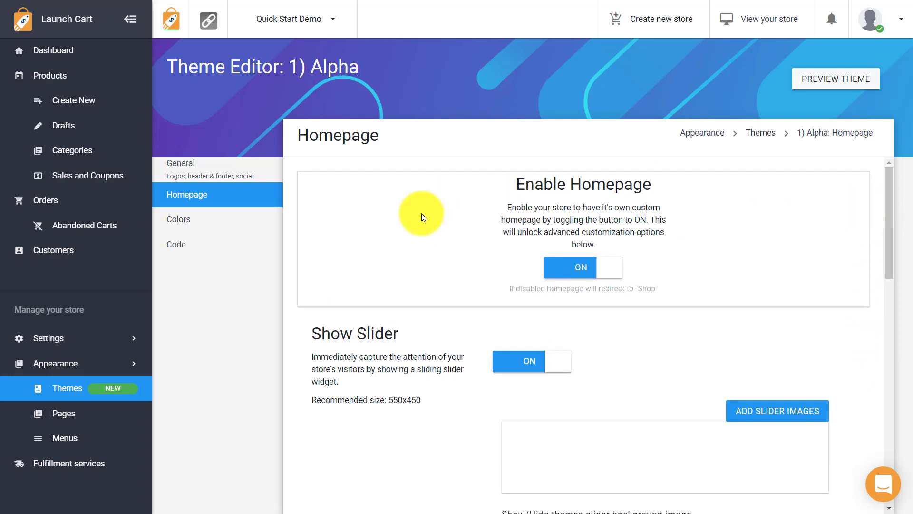
# Go to the Colors settings, confirming Leave, and preview green, orange and red primary colours
pyautogui.click(221, 226)
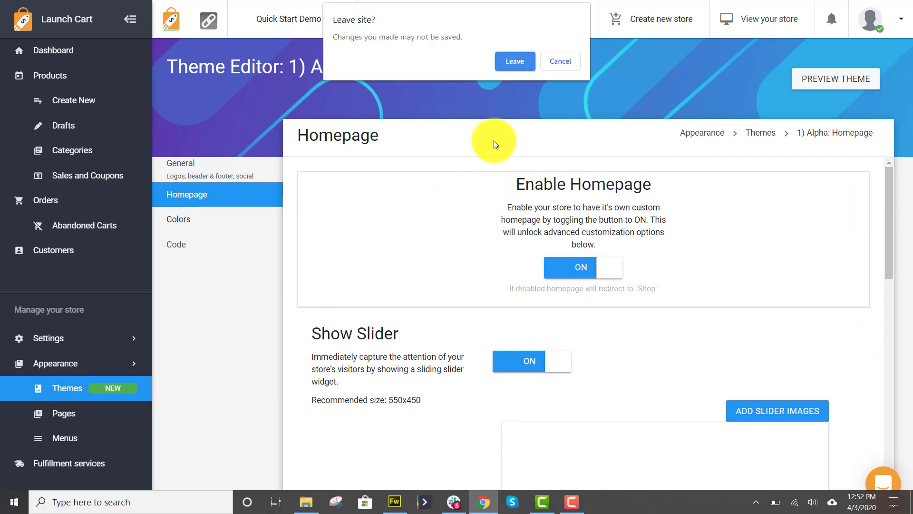
pyautogui.click(513, 68)
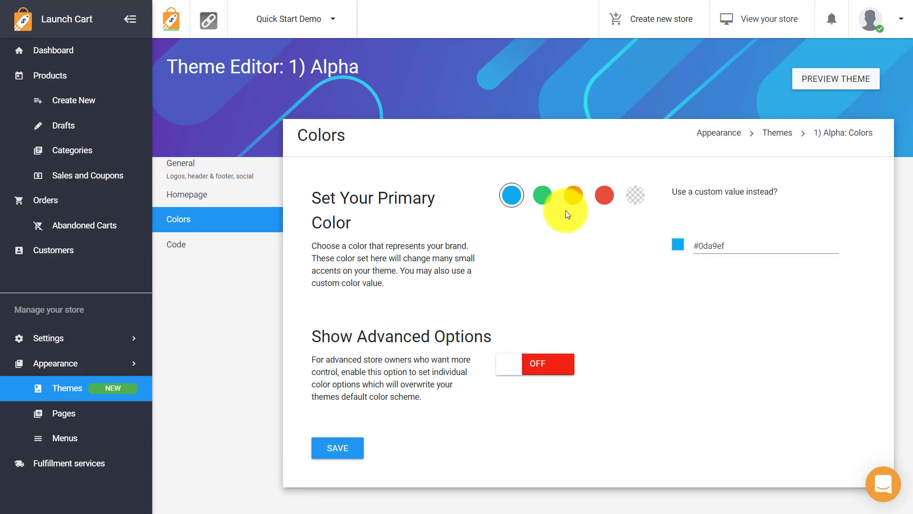
pyautogui.click(545, 197)
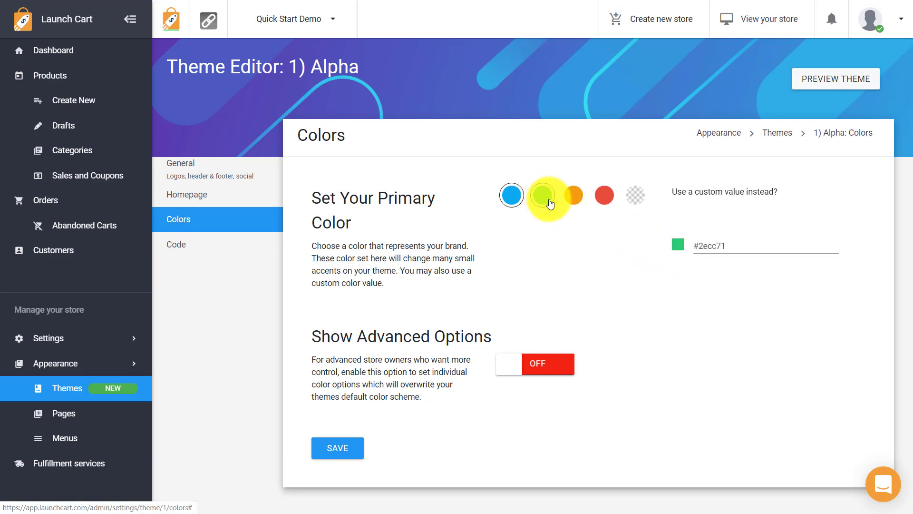
pyautogui.click(574, 196)
pyautogui.click(604, 197)
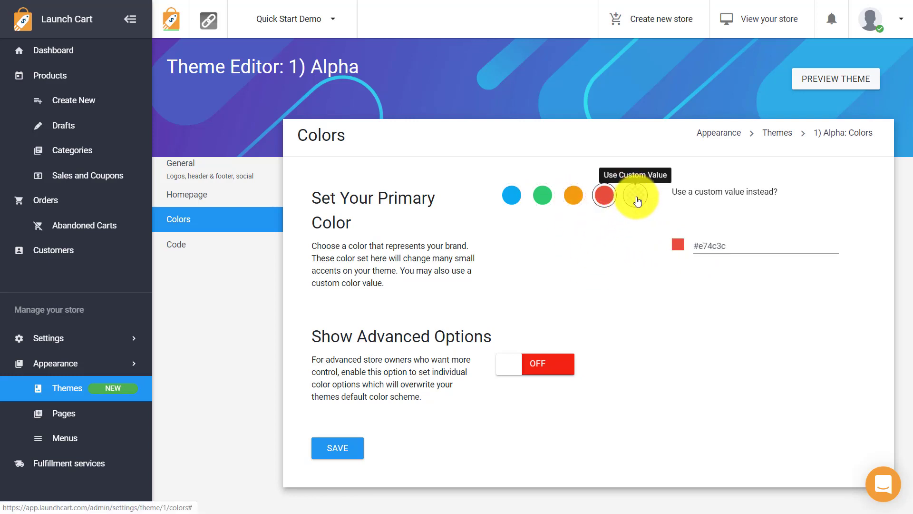
# Set a custom primary colour of #20607d
pyautogui.click(636, 199)
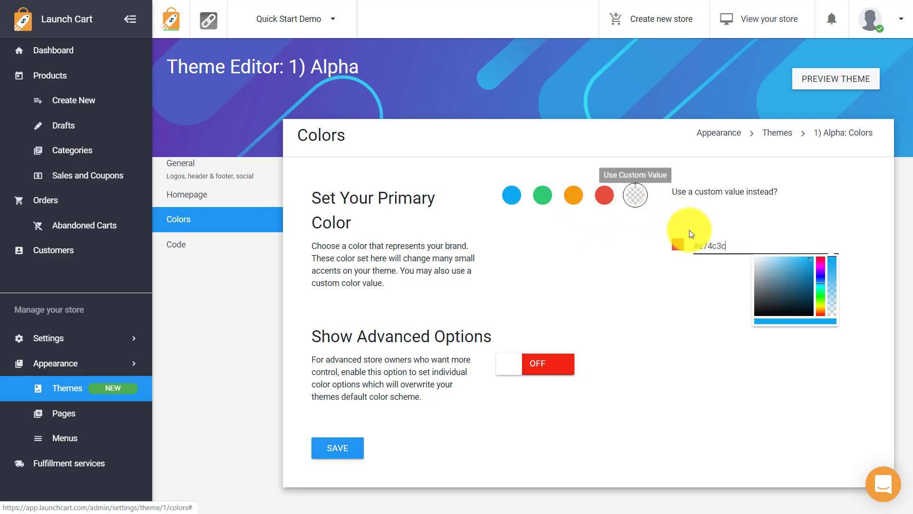
pyautogui.click(774, 286)
pyautogui.moveTo(774, 285); pyautogui.dragTo(797, 287)
pyautogui.click(719, 249)
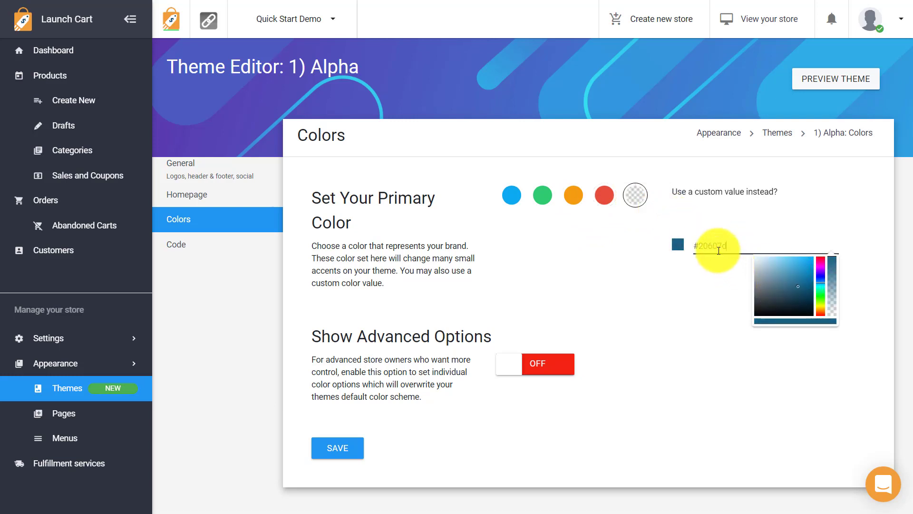
pyautogui.click(715, 261)
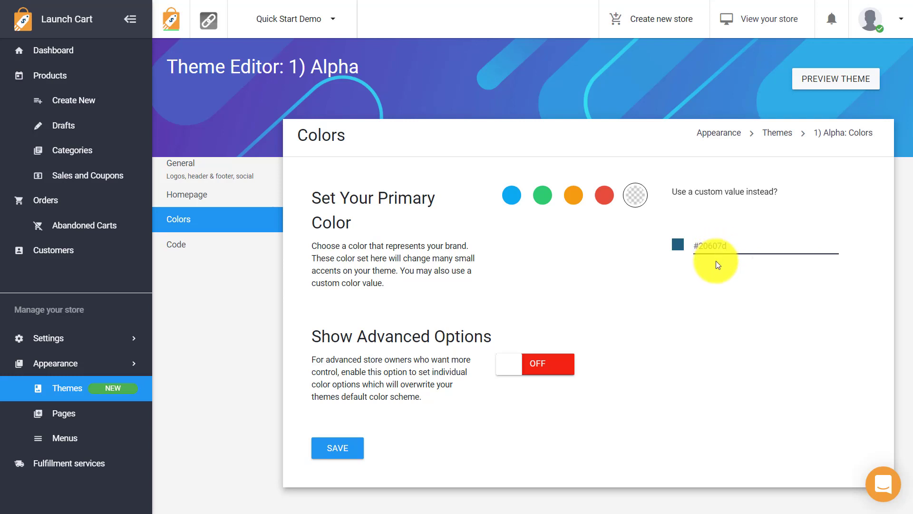
# Turn on Show Advanced Options and look through the Buttons, Product Price and Product Titles colour fields
pyautogui.click(525, 369)
pyautogui.moveTo(889, 173); pyautogui.dragTo(892, 249)
pyautogui.click(537, 296)
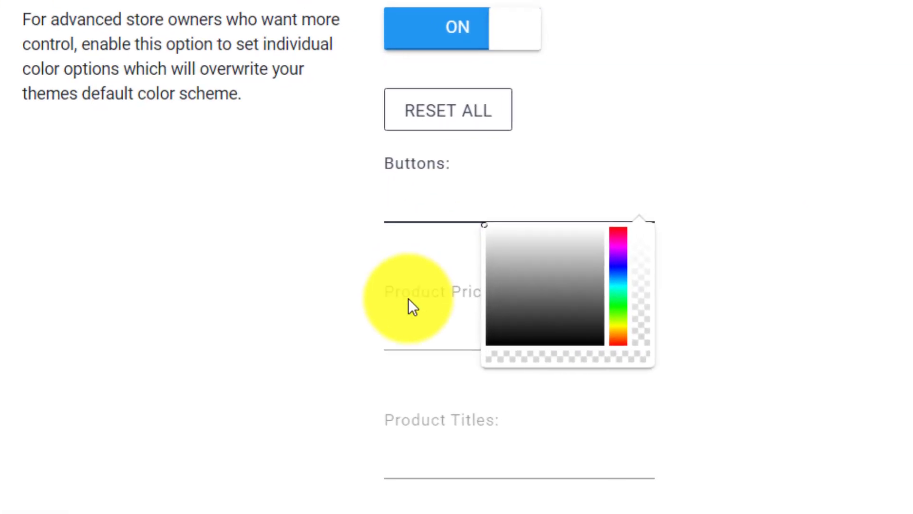
pyautogui.click(423, 335)
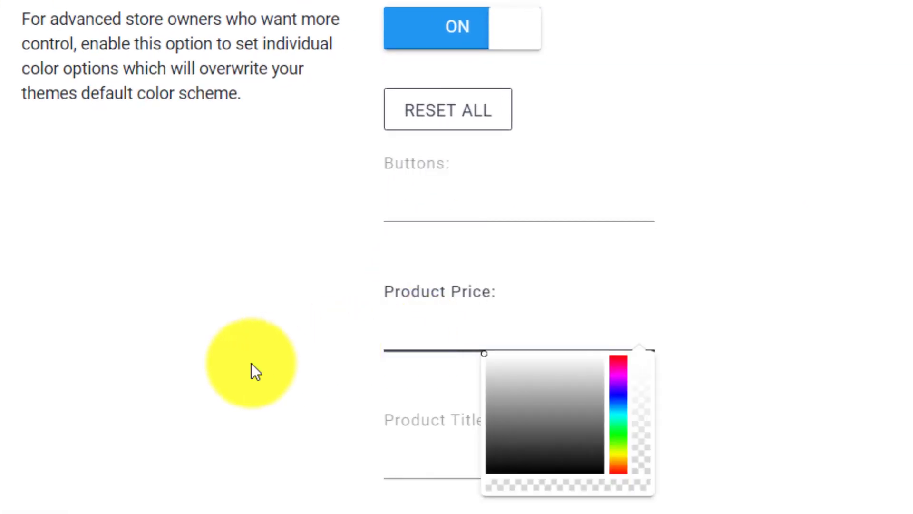
pyautogui.click(424, 450)
pyautogui.click(764, 387)
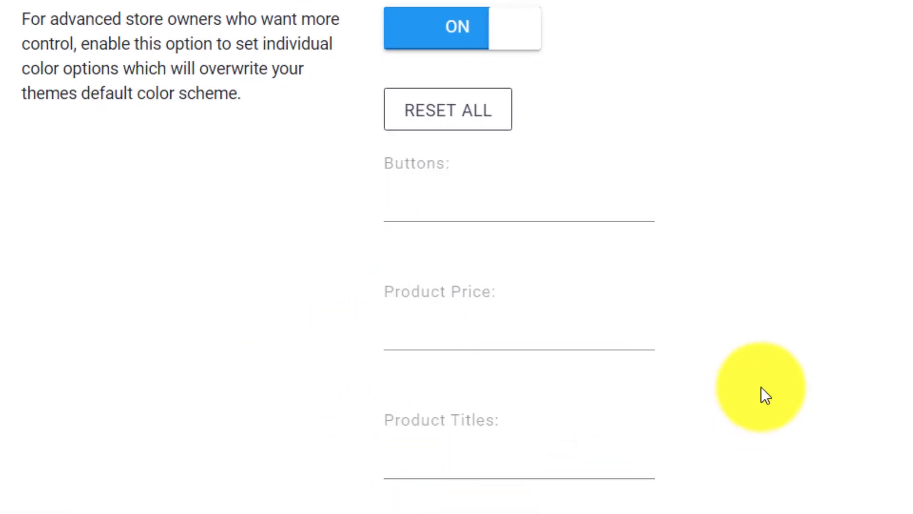
pyautogui.scroll(-6, 765, 390)
pyautogui.scroll(-5, 767, 399)
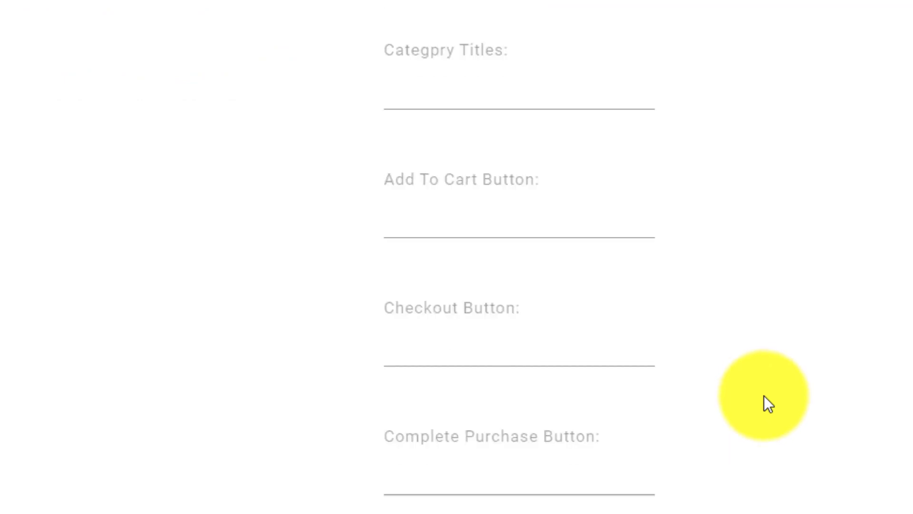
pyautogui.scroll(12, 771, 403)
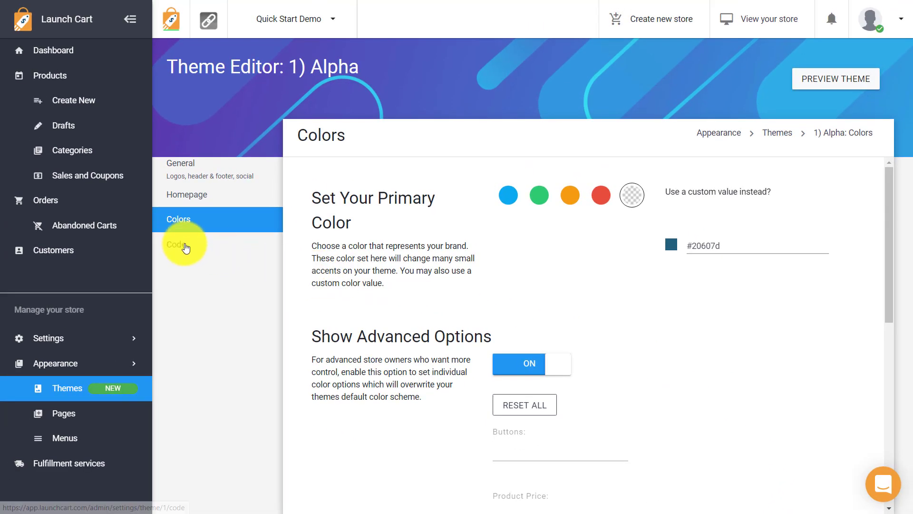
# Open the Alpha theme's Custom Code settings, leaving the colour changes unsaved
pyautogui.click(185, 245)
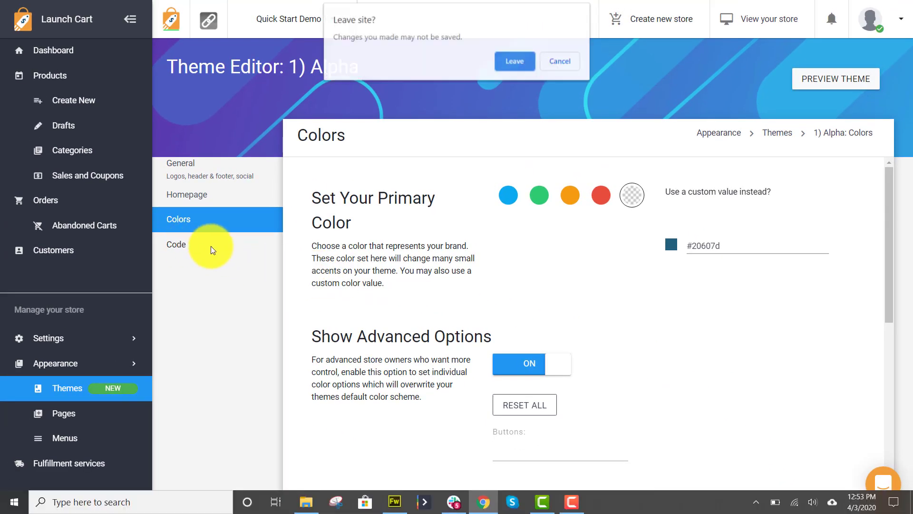
pyautogui.click(514, 61)
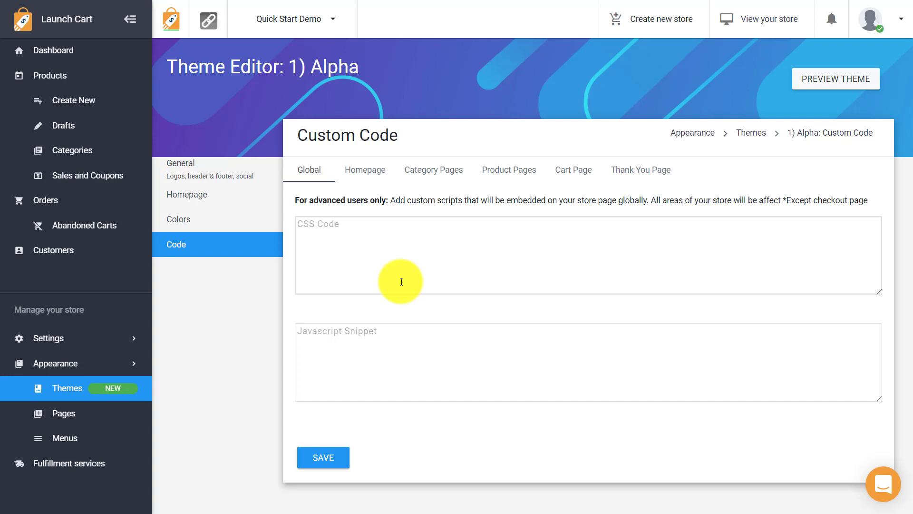
pyautogui.click(370, 347)
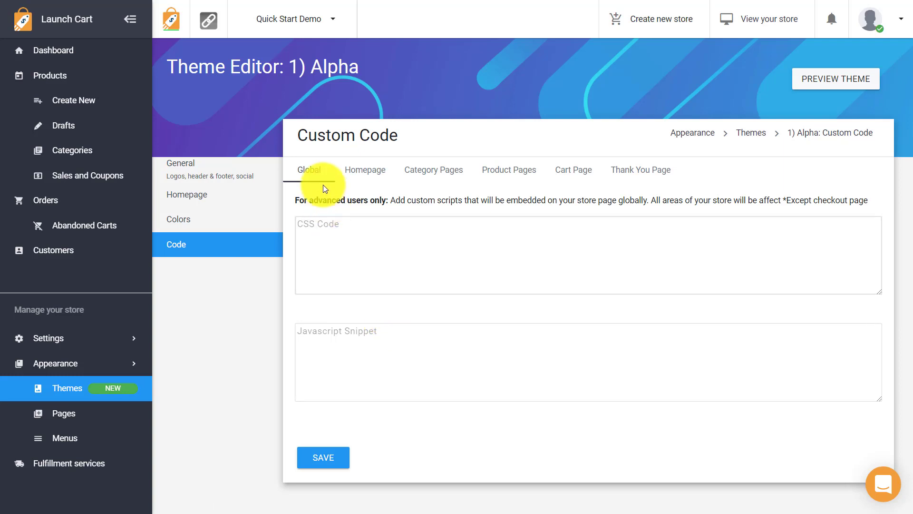
# View the Homepage scripts, then switch to the empty Category Pages CSS and JavaScript fields
pyautogui.click(371, 174)
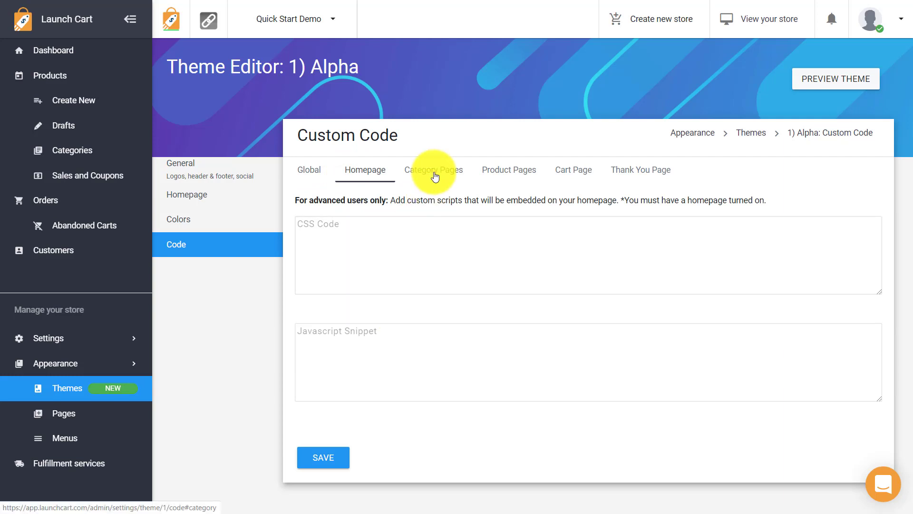
pyautogui.click(435, 175)
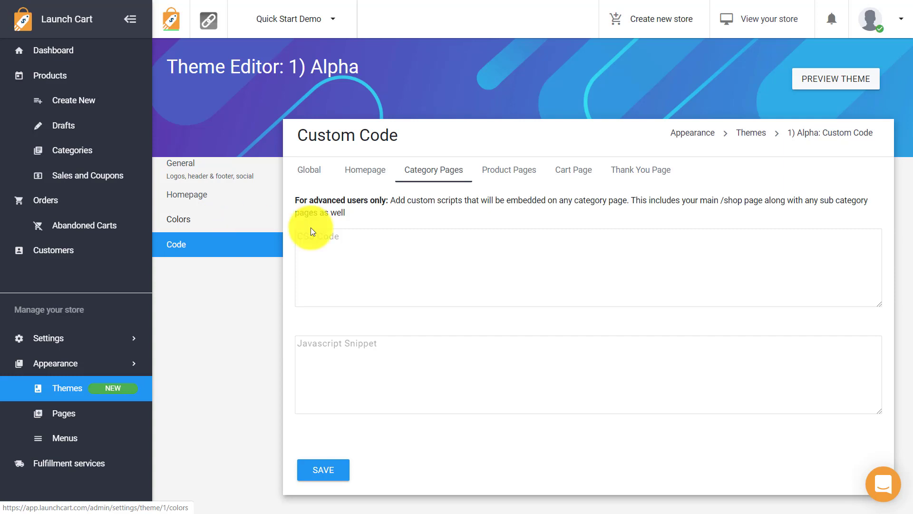
pyautogui.click(325, 229)
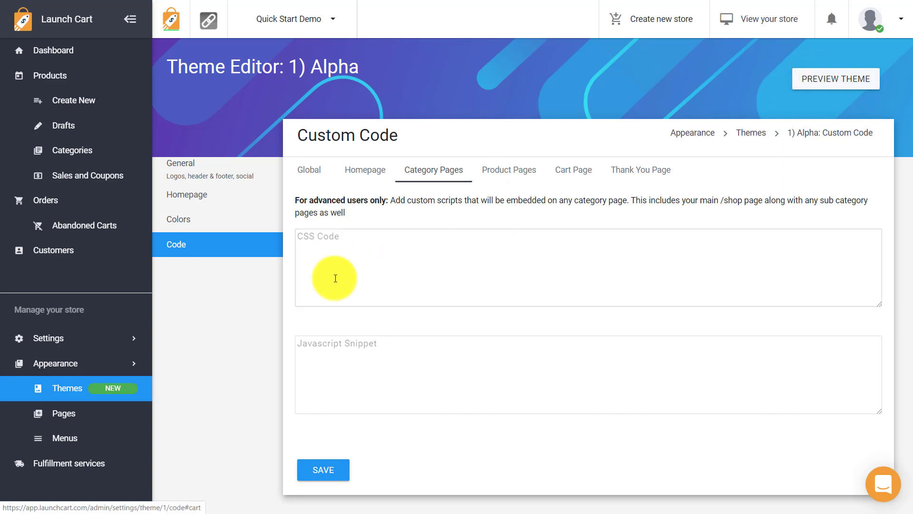
# Go back to Appearance > Themes and scroll the Theme Library down to 7) Rocket
pyautogui.click(75, 394)
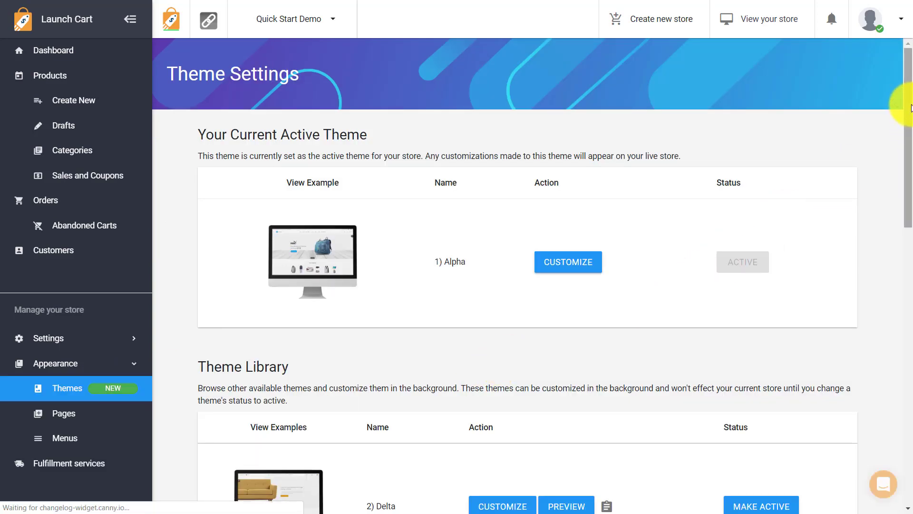
pyautogui.moveTo(909, 120); pyautogui.dragTo(909, 136)
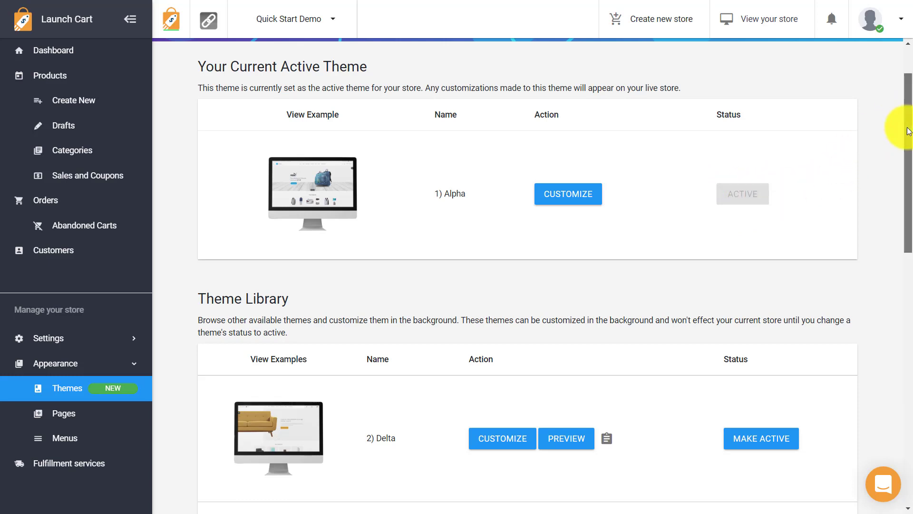
pyautogui.moveTo(903, 127); pyautogui.dragTo(863, 370)
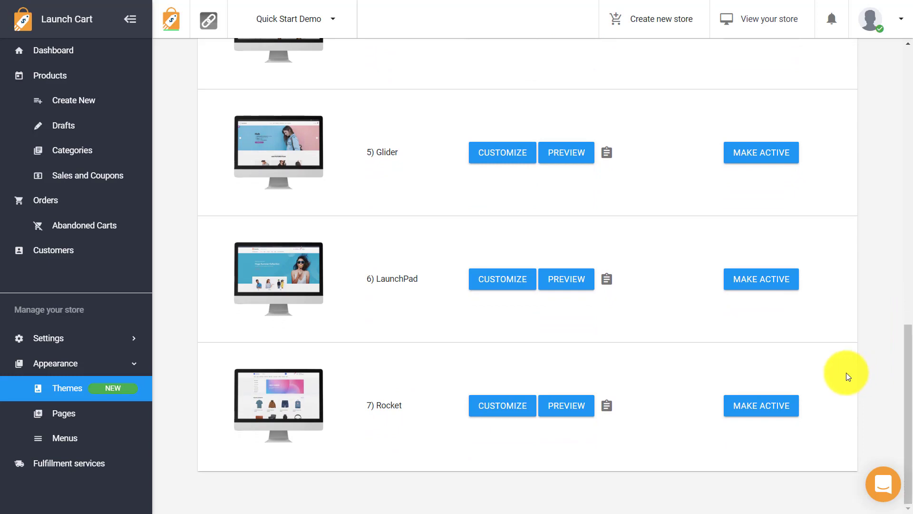
# Activate the Rocket theme and confirm Alpha now appears in the Theme Library
pyautogui.click(760, 410)
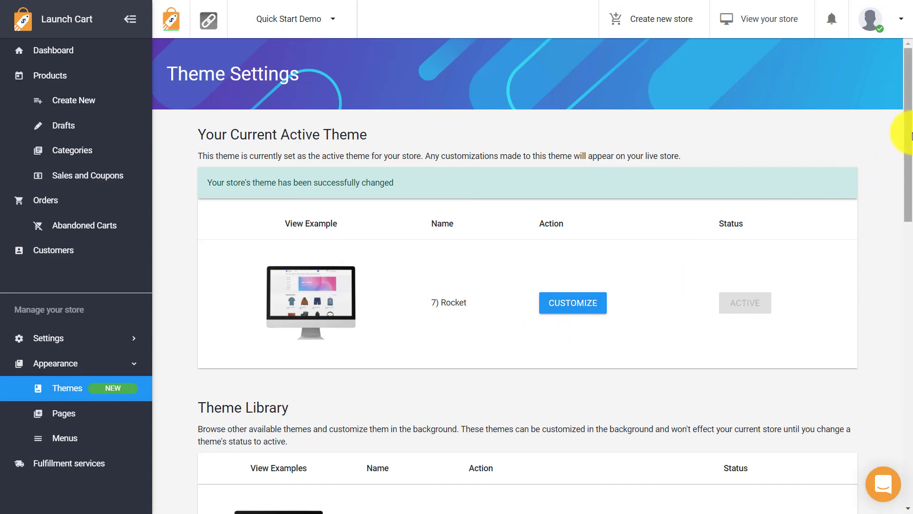
pyautogui.moveTo(910, 137); pyautogui.dragTo(906, 173)
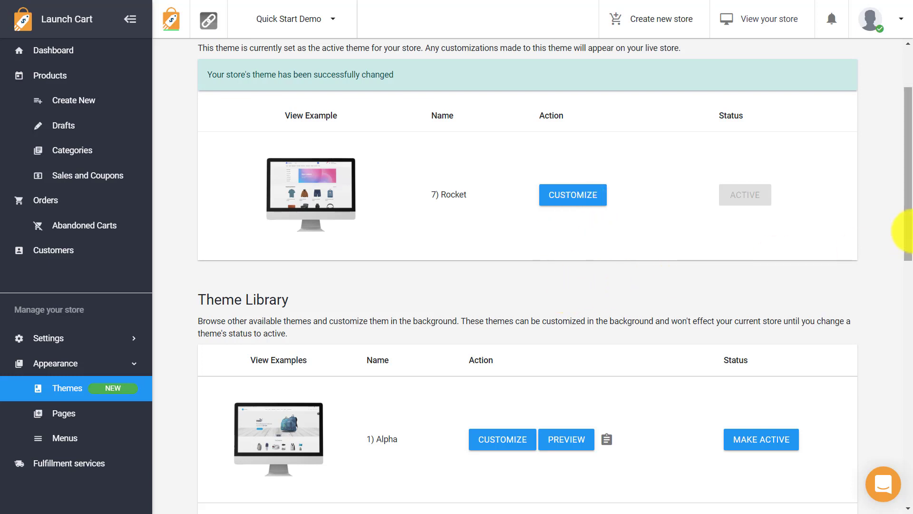
pyautogui.moveTo(909, 224); pyautogui.dragTo(892, 180)
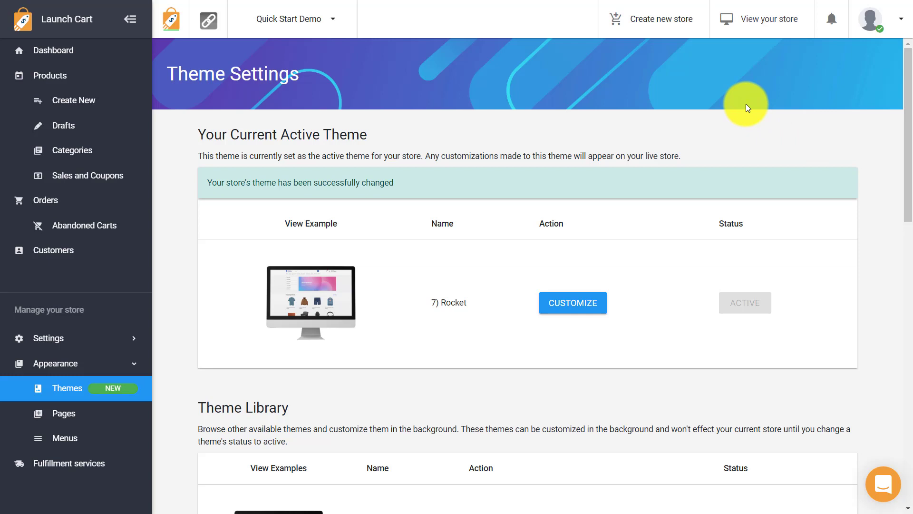